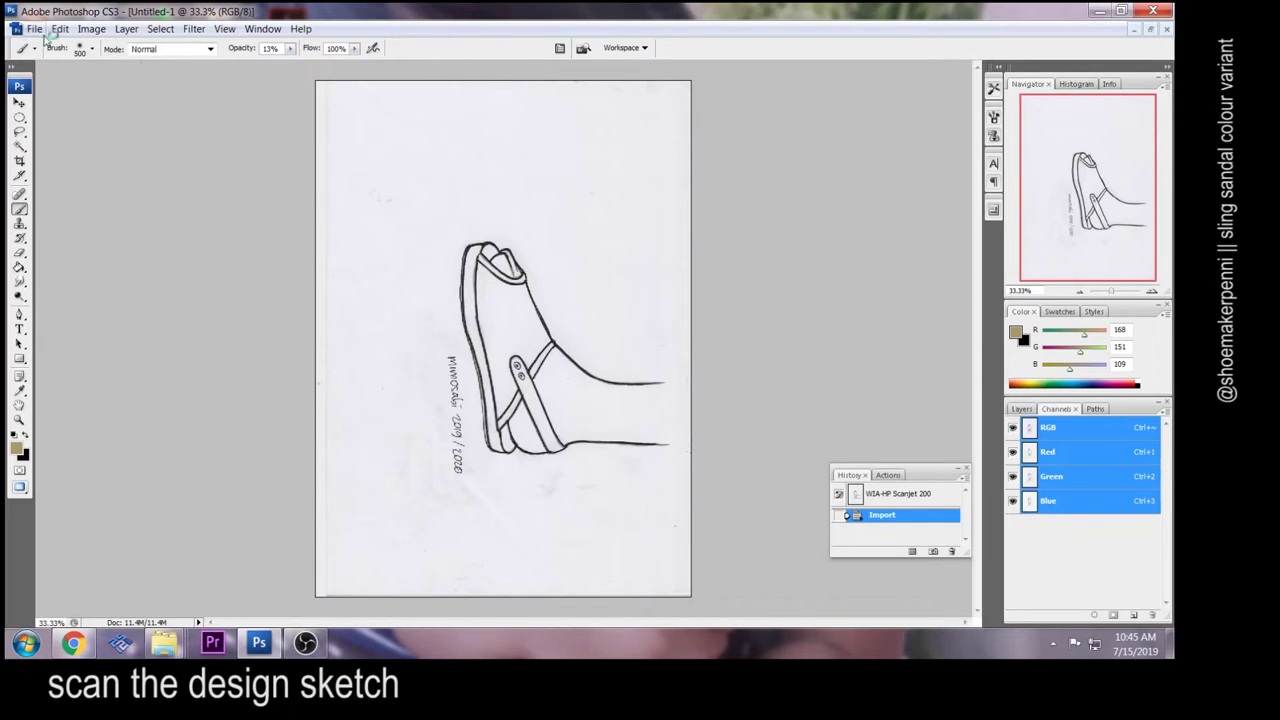
# - Rotate the scanned sketch 90° counterclockwise and crop it to the area around the sandal drawing
pyautogui.click(91, 28)
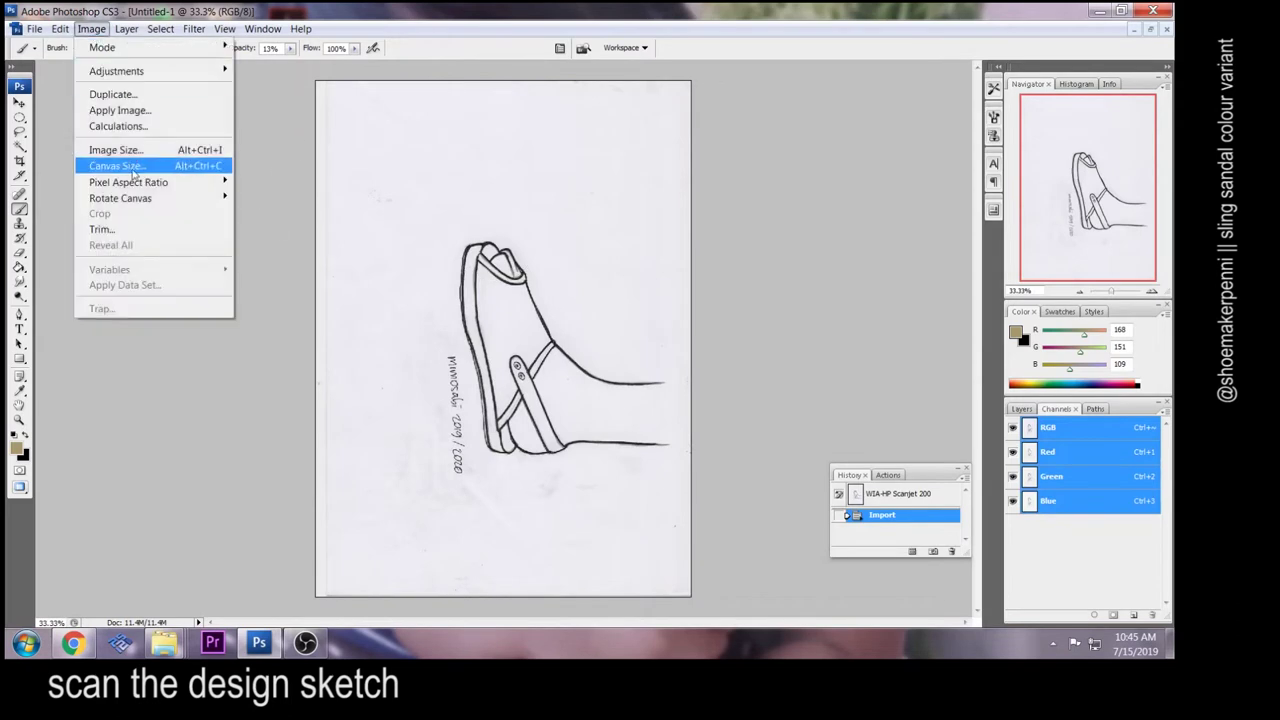
pyautogui.moveTo(150, 198)
pyautogui.click(256, 230)
pyautogui.press('c')
pyautogui.moveTo(489, 300); pyautogui.dragTo(706, 424)
pyautogui.press('Return')
# - Apply a Threshold adjustment with a slightly lowered level to reduce the sketch to pure black and white
pyautogui.click(19, 420)
pyautogui.moveTo(352, 226); pyautogui.dragTo(624, 472)
pyautogui.click(91, 30)
pyautogui.moveTo(203, 73)
pyautogui.click(270, 404)
pyautogui.moveTo(204, 282); pyautogui.dragTo(181, 281)
pyautogui.click(319, 191)
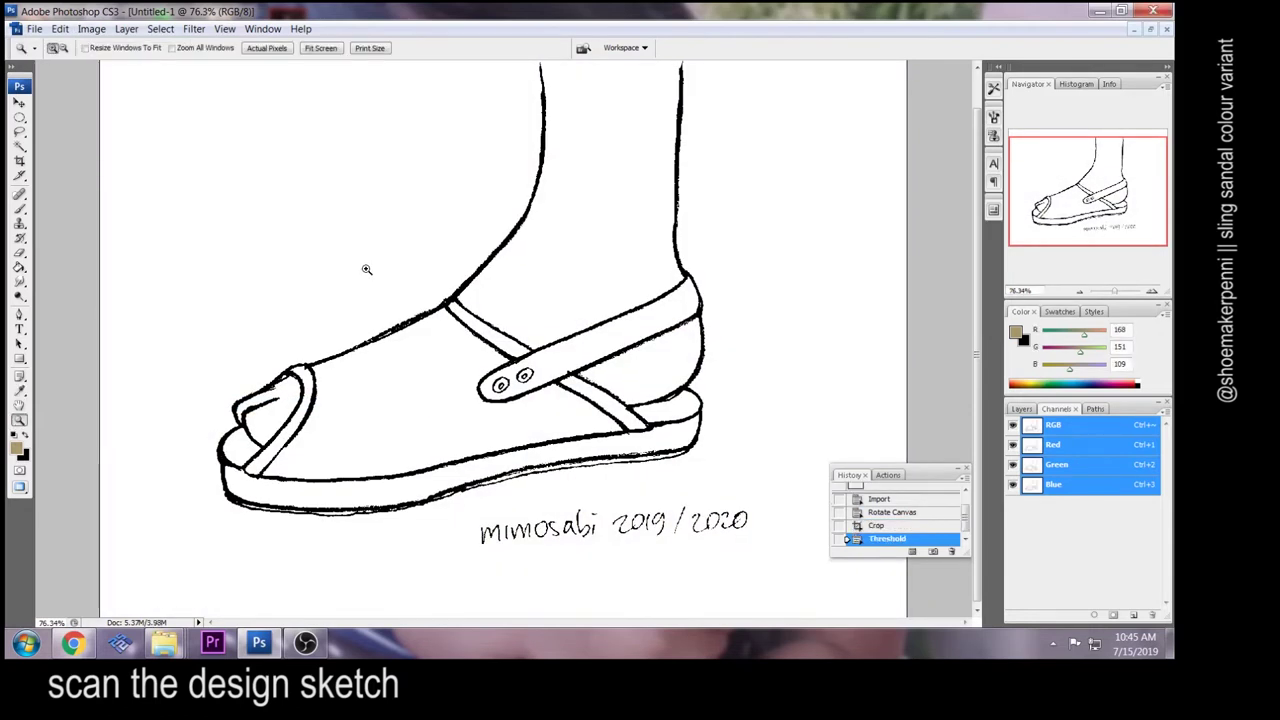
# - Sample black from the outline and fill the white gaps in the sole's lower edge near the toe with the Paint Bucket
pyautogui.moveTo(188, 476); pyautogui.dragTo(406, 555)
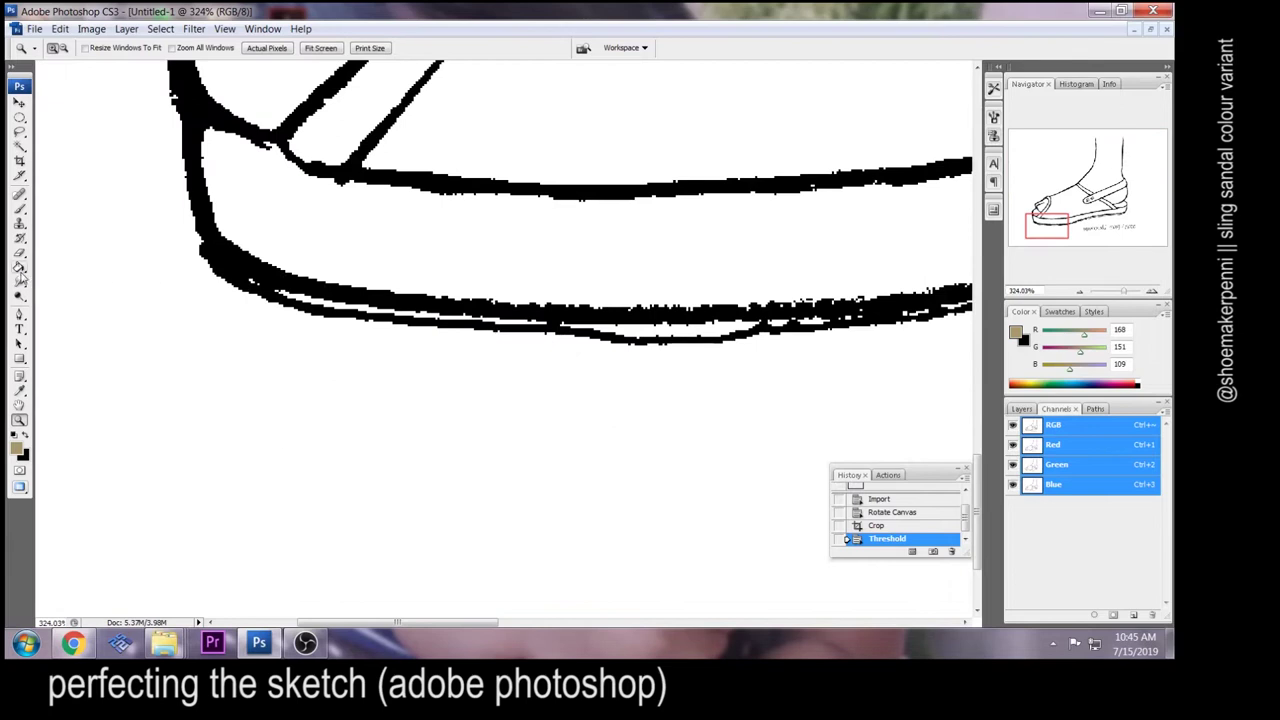
pyautogui.click(20, 391)
pyautogui.click(214, 257)
pyautogui.click(19, 267)
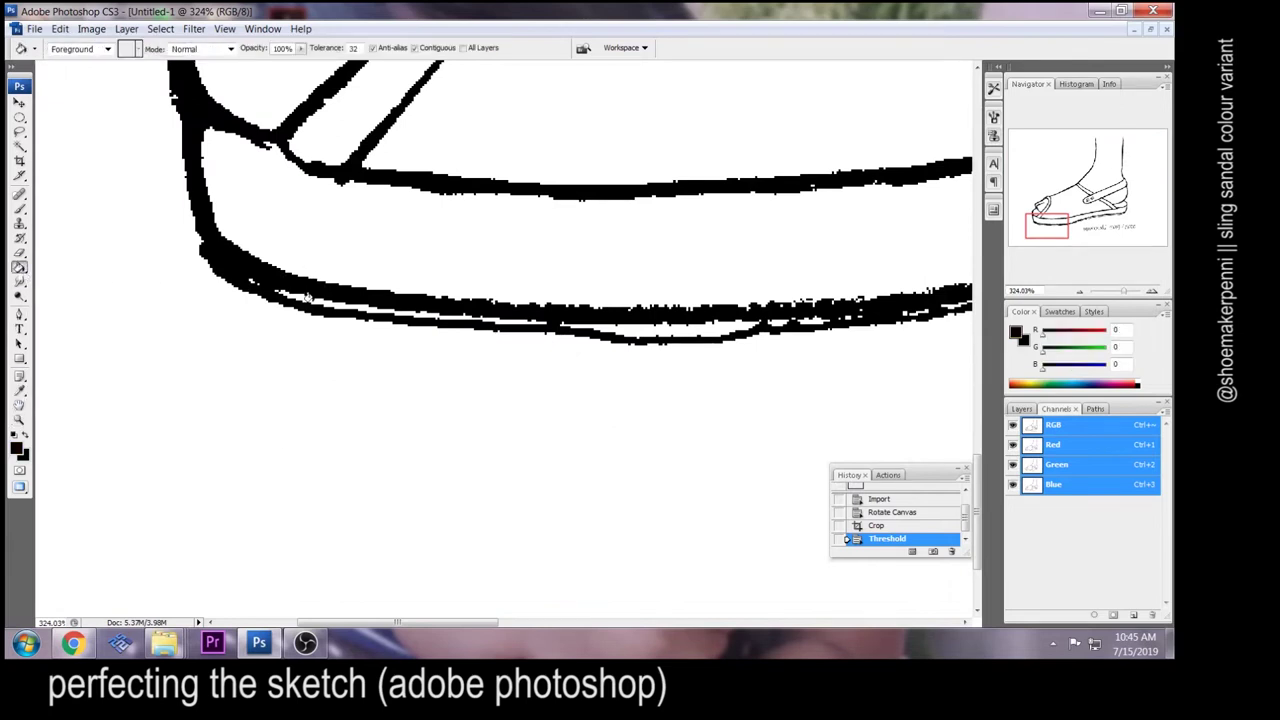
pyautogui.click(310, 301)
pyautogui.click(692, 327)
pyautogui.click(249, 282)
# - Fill the remaining white gaps along the rest of the sole's outline with black, then fit the whole drawing in view
pyautogui.moveTo(632, 278); pyautogui.dragTo(190, 244)
pyautogui.click(321, 287)
pyautogui.click(365, 285)
pyautogui.click(700, 214)
pyautogui.moveTo(787, 182); pyautogui.dragTo(293, 271)
pyautogui.click(720, 193)
pyautogui.moveTo(950, 140); pyautogui.dragTo(930, 430)
pyautogui.moveTo(130, 300); pyautogui.dragTo(746, 286)
pyautogui.click(19, 420)
pyautogui.rightClick(196, 414)
pyautogui.click(223, 424)
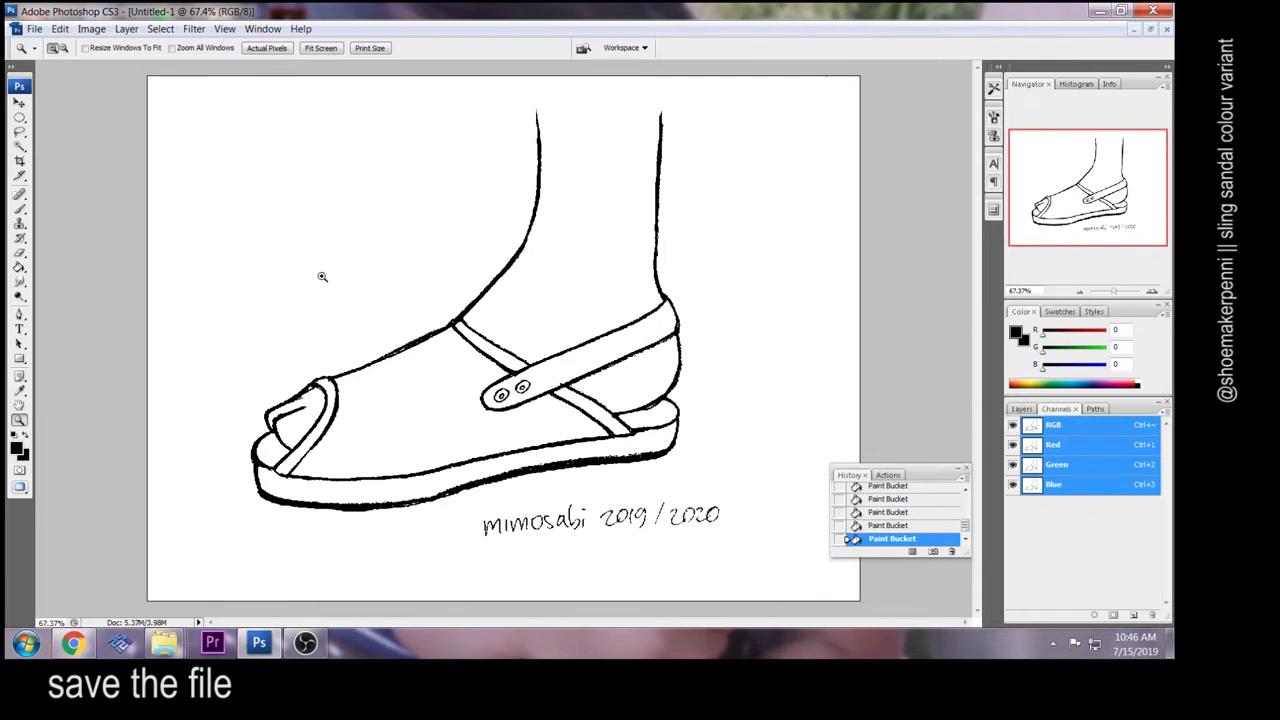
# - Start saving the sketch under a new name and browse to the D: drive
pyautogui.click(35, 29)
pyautogui.click(70, 234)
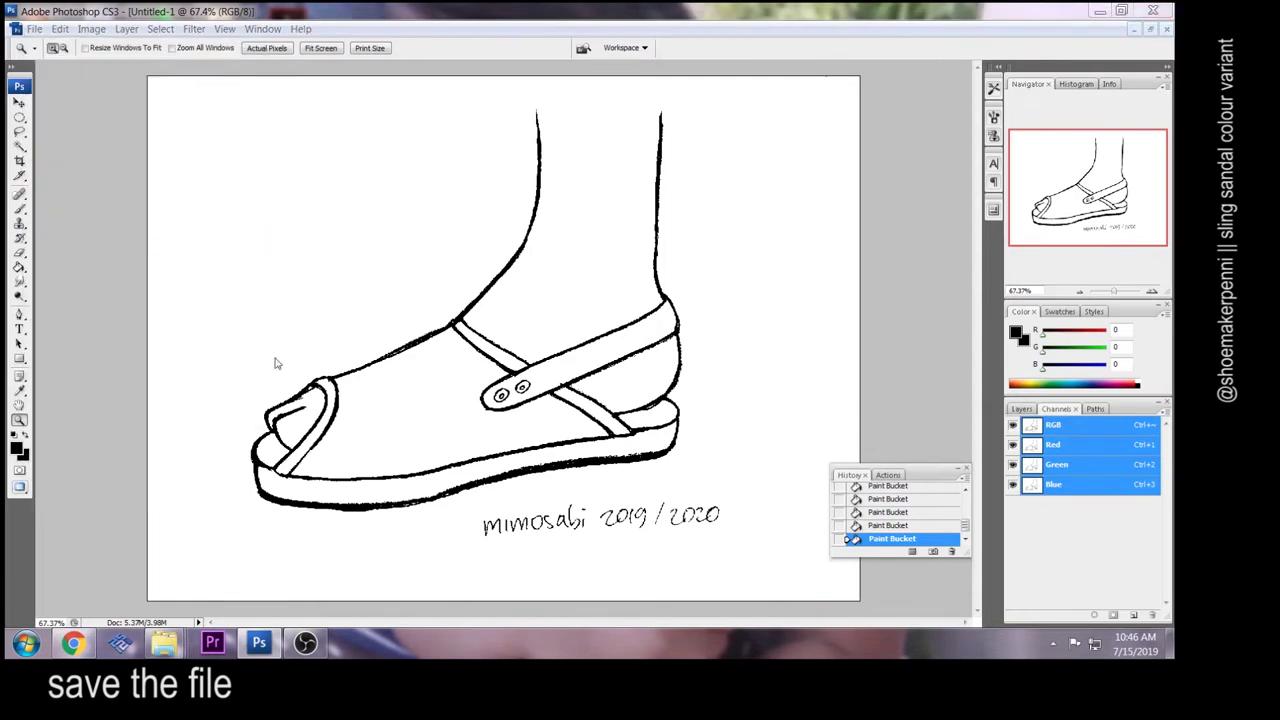
pyautogui.click(686, 77)
pyautogui.click(686, 77)
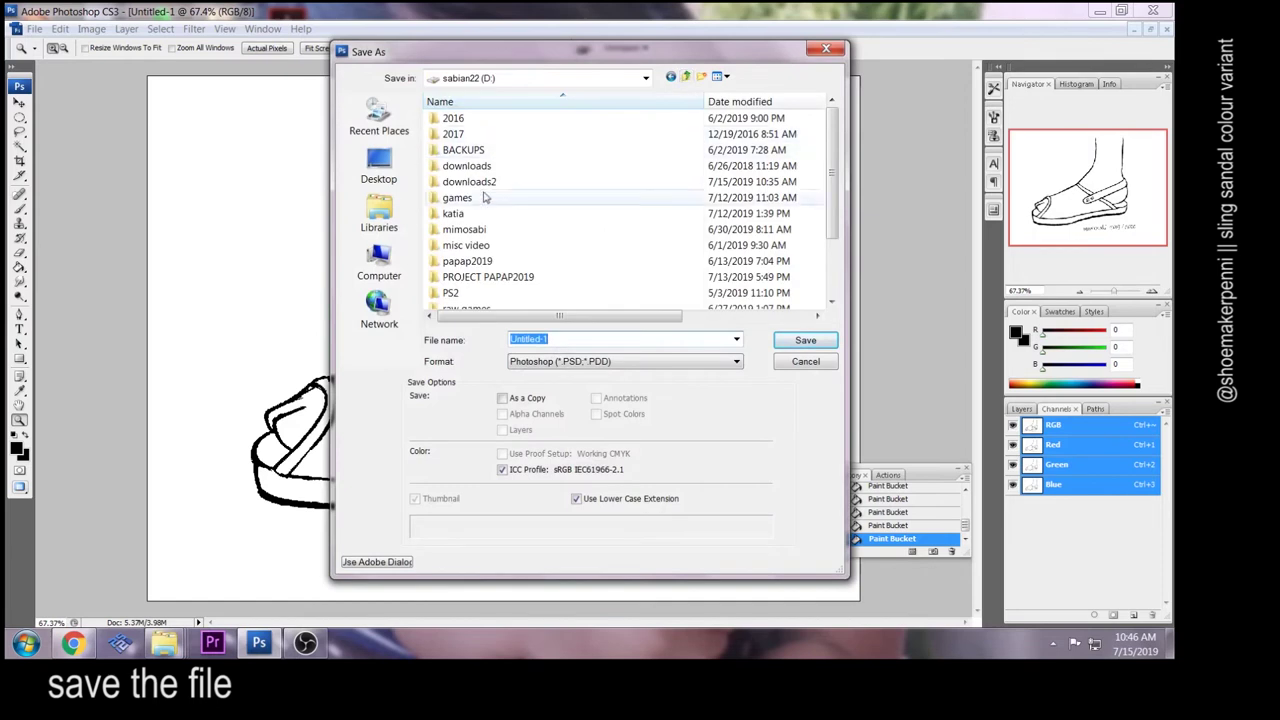
pyautogui.doubleClick(477, 265)
pyautogui.rightClick(741, 260)
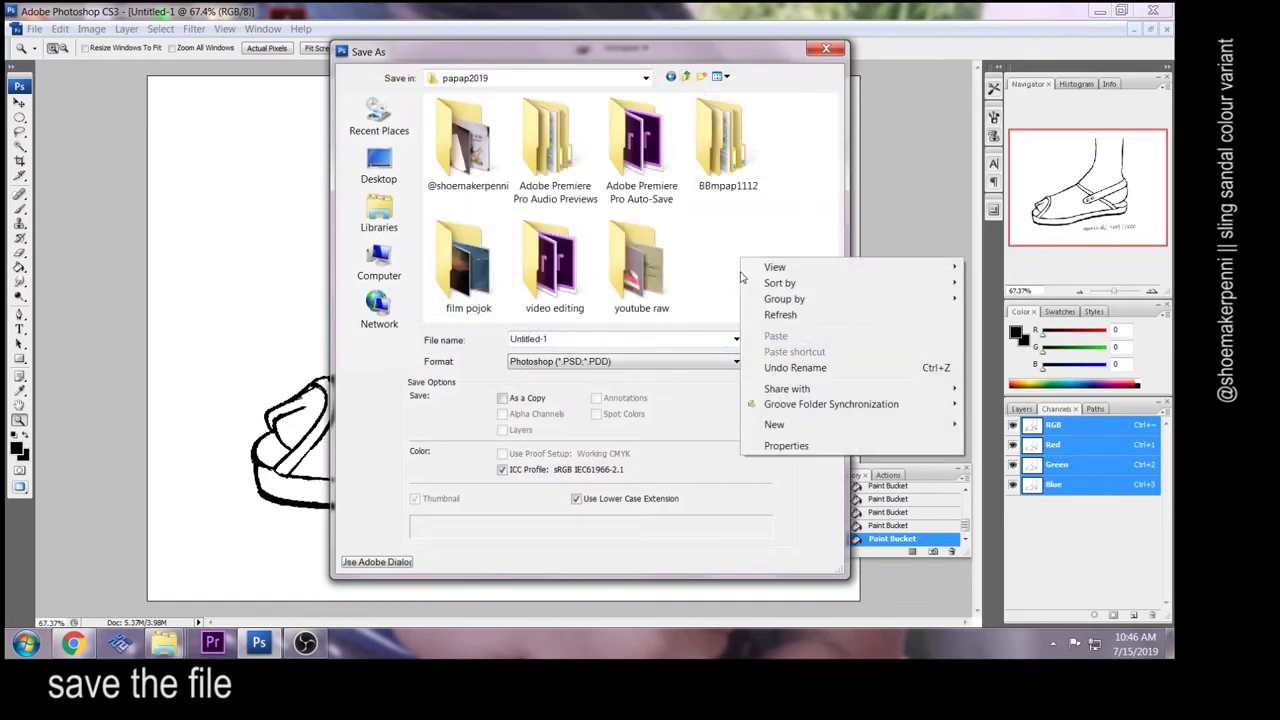
pyautogui.click(686, 77)
pyautogui.click(686, 77)
pyautogui.doubleClick(520, 152)
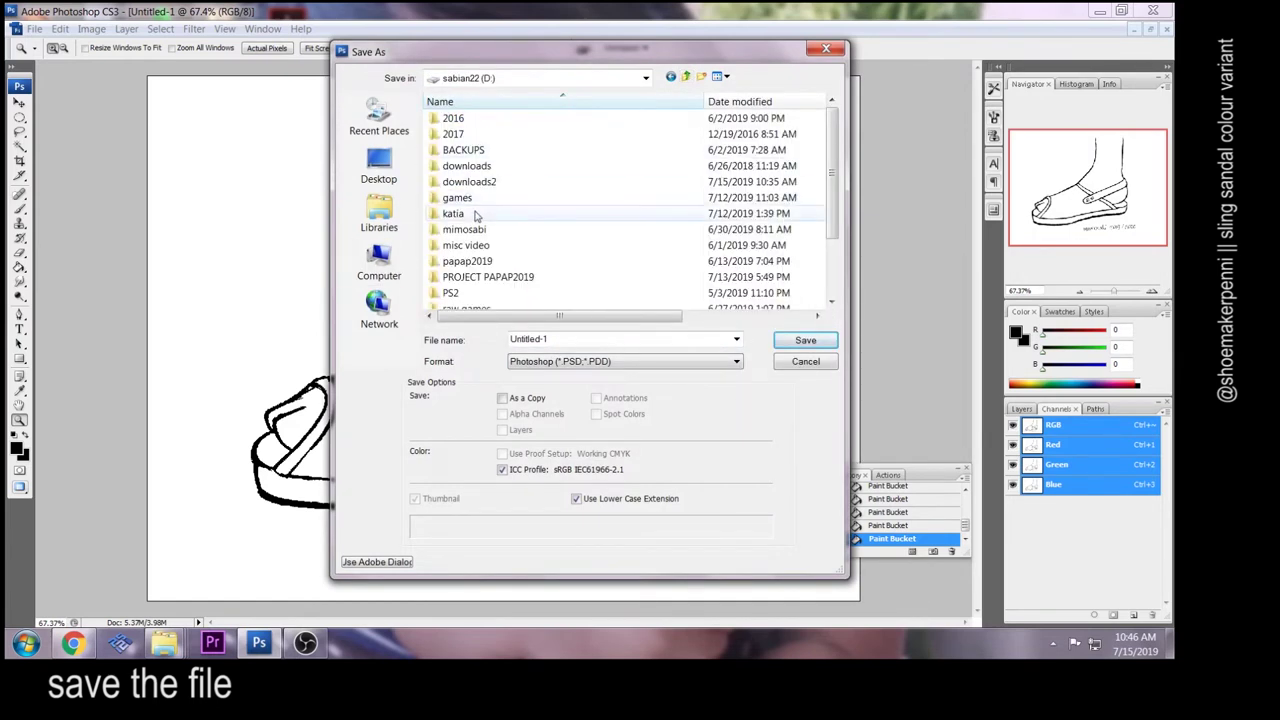
# - Create a folder named mimosabi 1920 inside the mimosabi folder and open it as the save location
pyautogui.doubleClick(478, 229)
pyautogui.rightClick(682, 268)
pyautogui.moveTo(743, 429)
pyautogui.click(943, 181)
pyautogui.write('mimosabi')
pyautogui.press('Return')
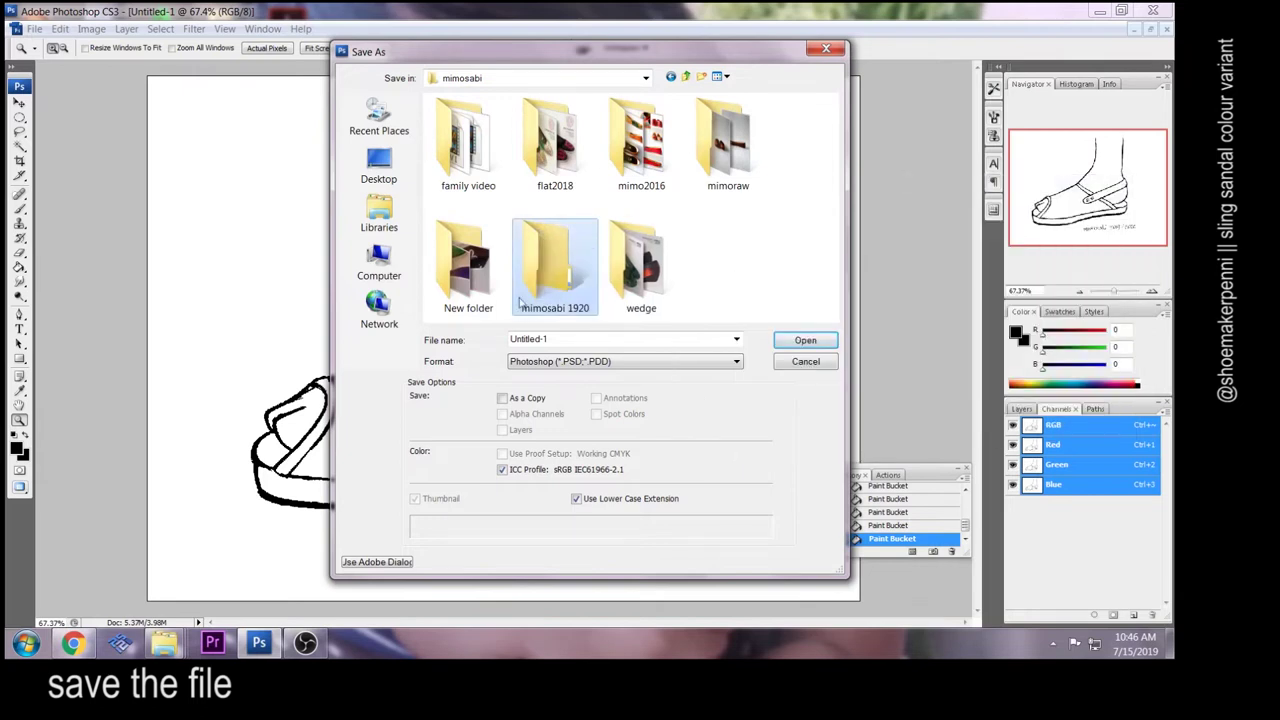
pyautogui.doubleClick(555, 258)
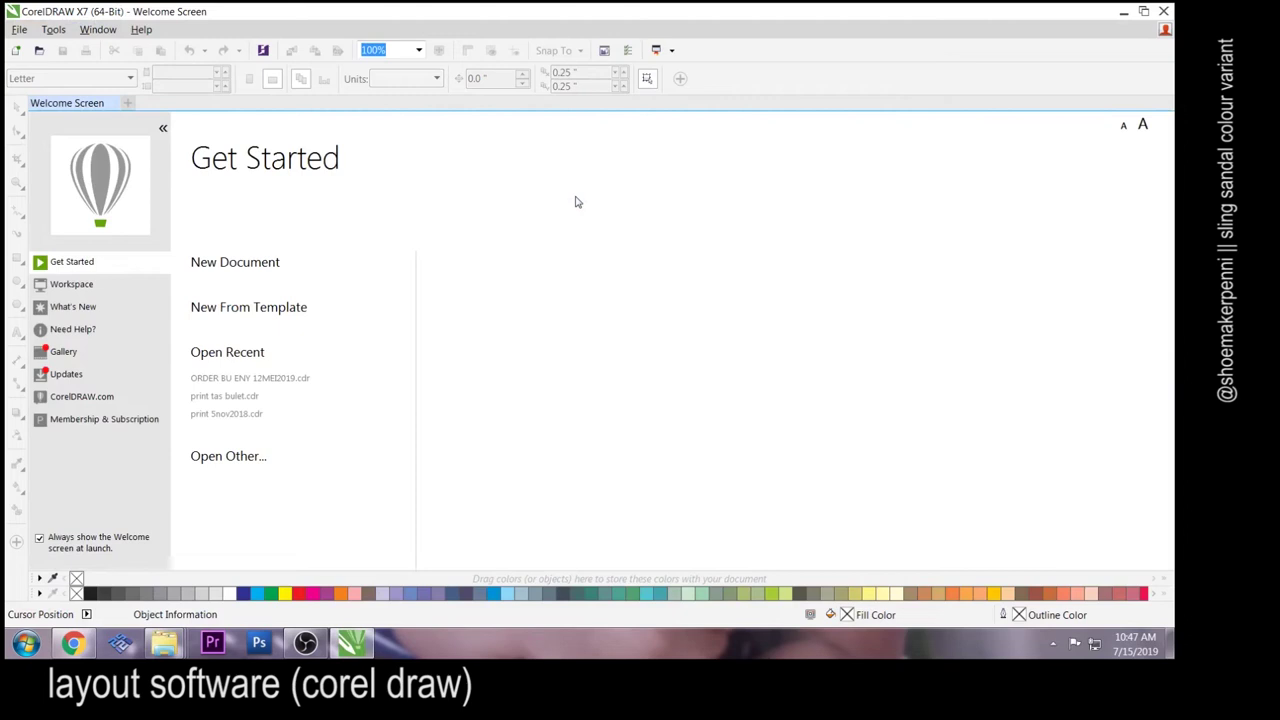
# - In CorelDRAW, create a new A4 portrait document measuring 210 x 297 mm
pyautogui.click(15, 50)
pyautogui.click(657, 245)
pyautogui.scroll(-3, 616, 381)
pyautogui.scroll(3, 616, 381)
pyautogui.scroll(-5, 616, 381)
pyautogui.click(616, 488)
pyautogui.click(632, 526)
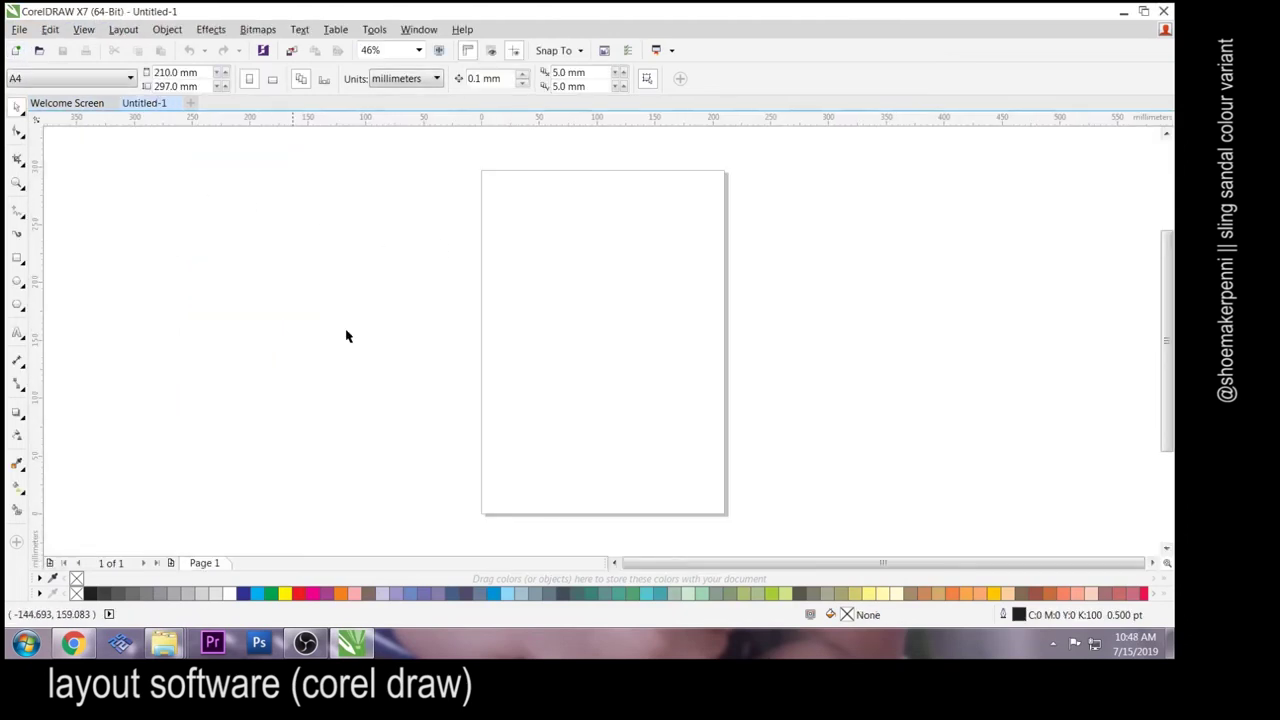
# - Start an import and browse to the mimosabi 1920 folder inside mimosabi on the D: drive
pyautogui.click(282, 176)
pyautogui.hotkey('ctrl', 'i')
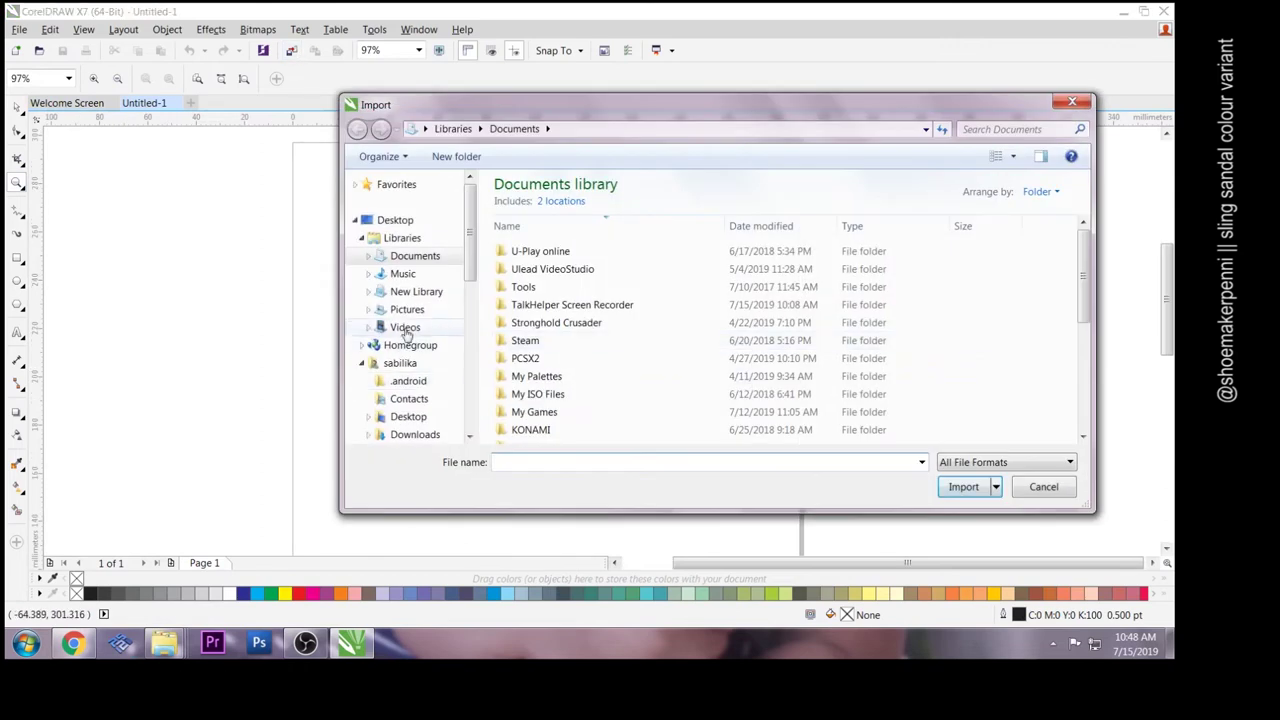
pyautogui.click(361, 238)
pyautogui.click(363, 274)
pyautogui.click(418, 327)
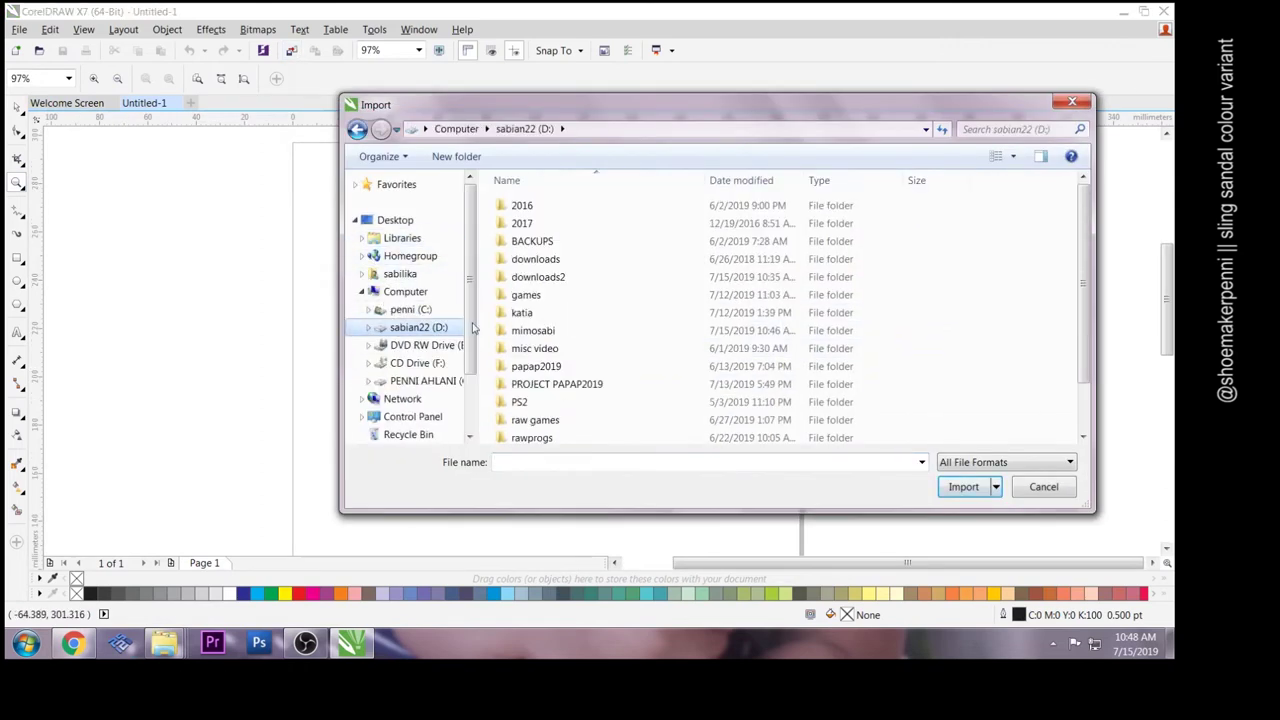
pyautogui.doubleClick(540, 336)
pyautogui.doubleClick(908, 262)
# - Import sling sandal basic .psd and position it in the upper part of the page
pyautogui.click(531, 225)
pyautogui.click(970, 515)
pyautogui.click(586, 234)
pyautogui.moveTo(786, 440); pyautogui.dragTo(494, 363)
pyautogui.moveTo(489, 315); pyautogui.dragTo(495, 318)
# - Outline-trace the sandal bitmap with the Detailed logo type, then delete the original bitmap
pyautogui.click(540, 79)
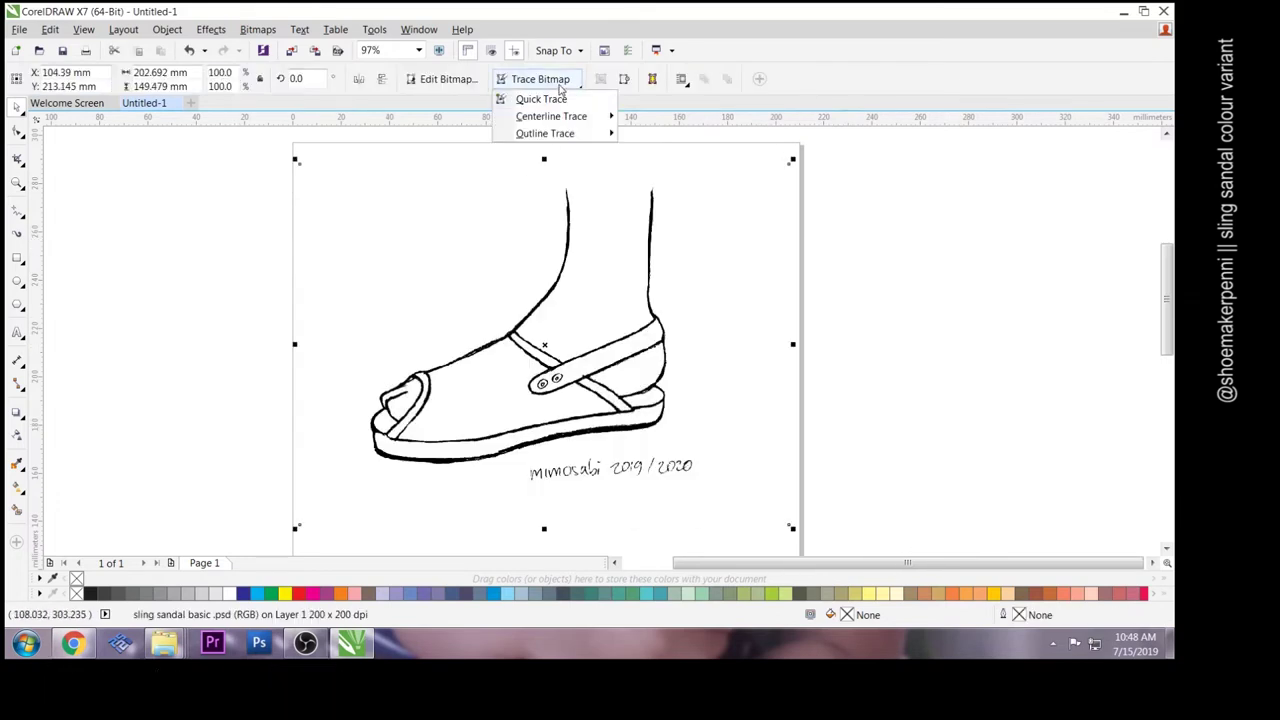
pyautogui.moveTo(545, 131)
pyautogui.click(670, 168)
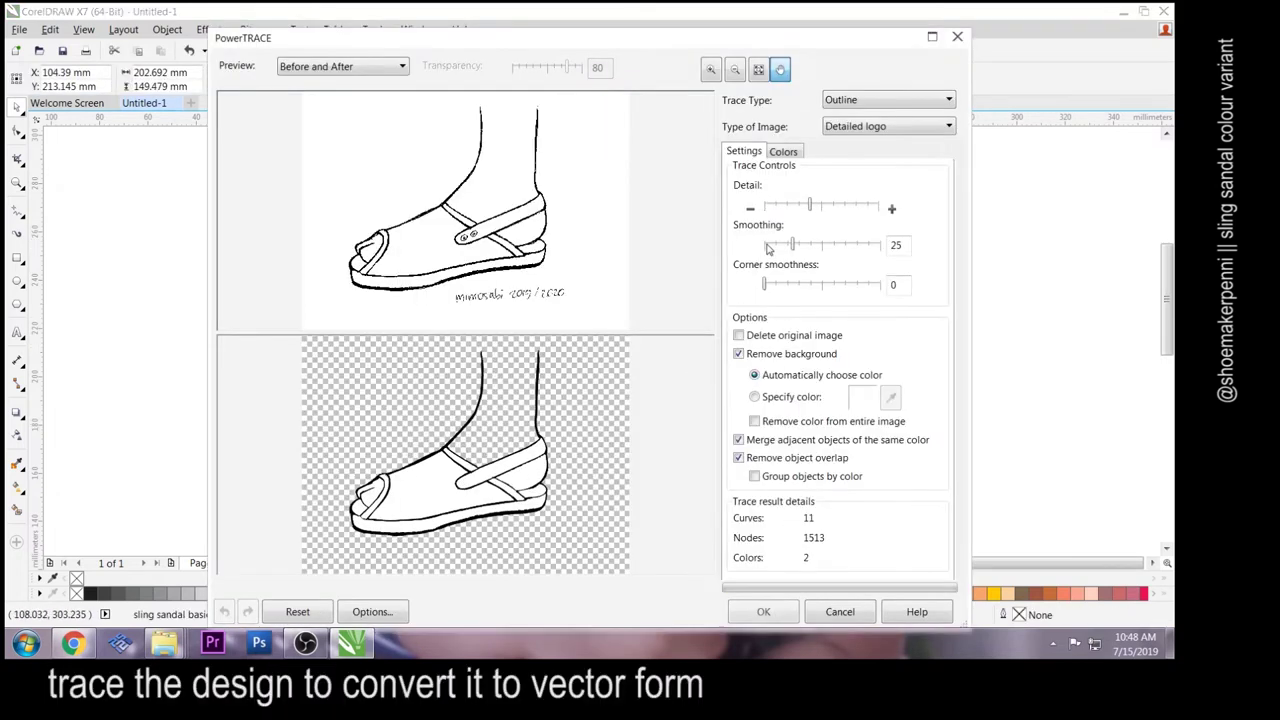
pyautogui.click(763, 612)
pyautogui.click(843, 430)
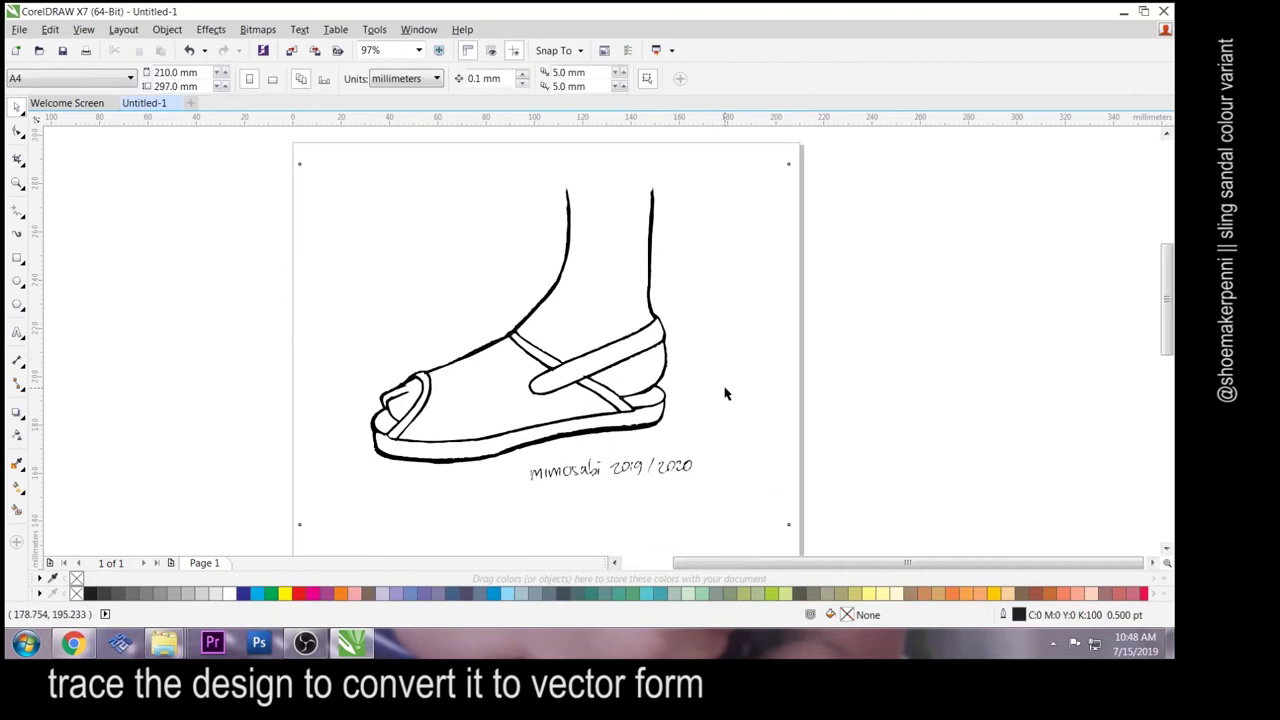
pyautogui.moveTo(726, 394); pyautogui.dragTo(1070, 388)
pyautogui.press('Delete')
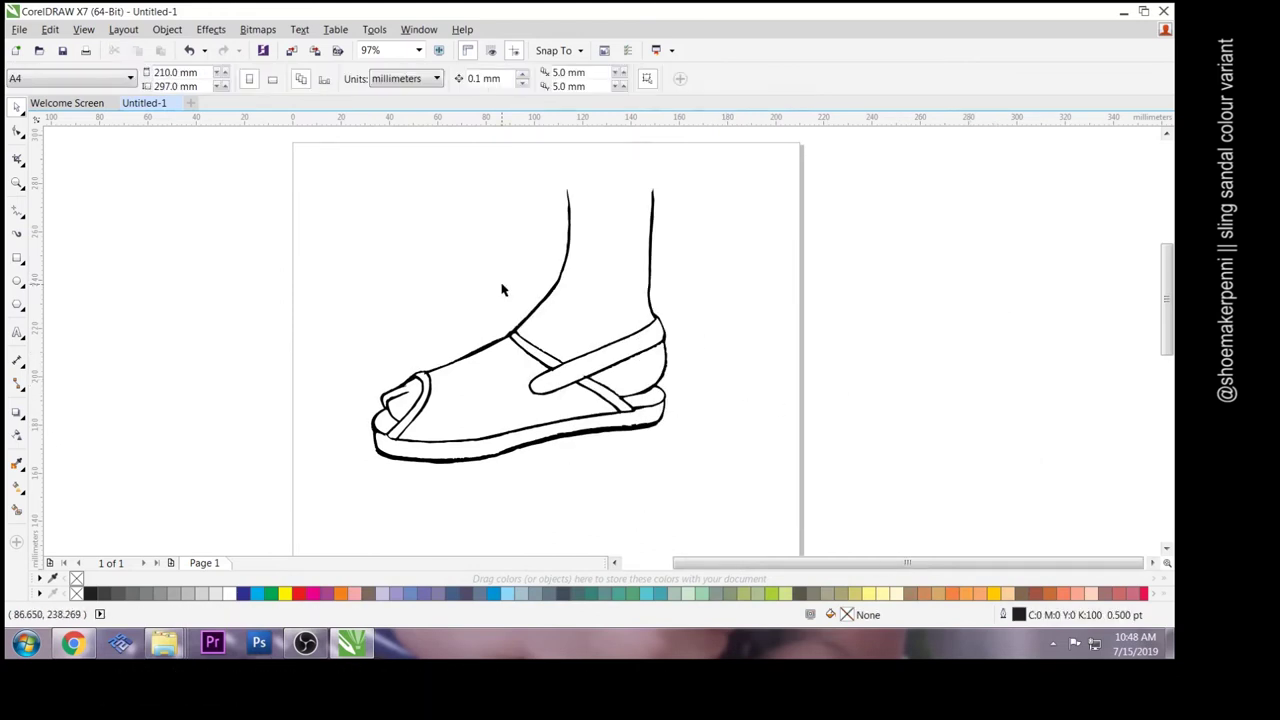
# - Scale the traced sandal down proportionally toward the page's upper-left area
pyautogui.click(490, 373)
pyautogui.moveTo(674, 466); pyautogui.dragTo(491, 300)
pyautogui.moveTo(429, 256); pyautogui.dragTo(645, 256)
pyautogui.rightClick(645, 256)
pyautogui.moveTo(773, 358)
pyautogui.mouseDown()
pyautogui.moveTo(437, 246)
pyautogui.moveTo(472, 262)
pyautogui.moveTo(514, 329)
pyautogui.mouseUp()
pyautogui.click(645, 277)
pyautogui.press('Delete')
# - Draw a small round rivet from circles at the rounded end of the ankle strap
pyautogui.click(483, 286)
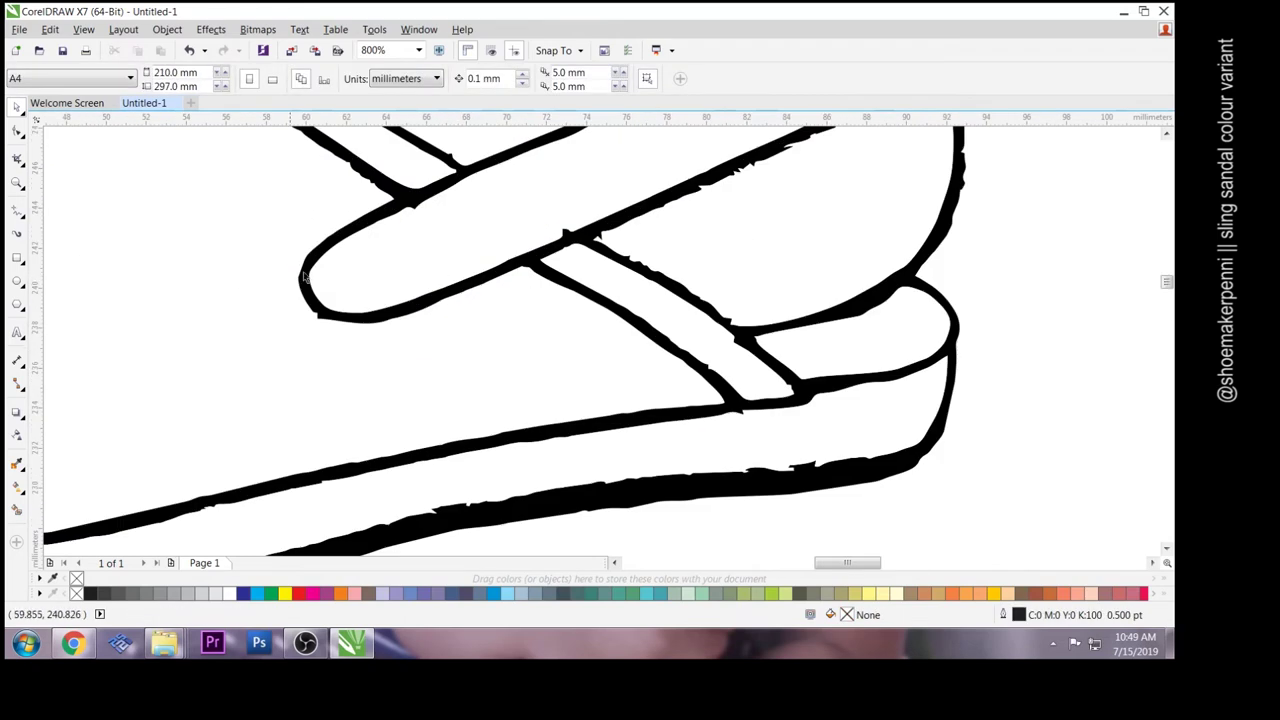
pyautogui.press('F7')
pyautogui.moveTo(140, 289); pyautogui.dragTo(174, 322)
pyautogui.moveTo(112, 261); pyautogui.dragTo(449, 239)
pyautogui.rightClick(126, 275)
pyautogui.keyDown('shift'); pyautogui.click(116, 285); pyautogui.keyUp('shift')
pyautogui.click(437, 80)
# - Duplicate the rivet beside the first one on the strap, group the rivets and fill them with white
pyautogui.rightClick(449, 239)
pyautogui.keyDown('shift'); pyautogui.click(392, 284); pyautogui.keyUp('shift')
pyautogui.click(692, 80)
pyautogui.click(229, 593)
pyautogui.click(364, 499)
pyautogui.scroll(-3, 549, 517)
pyautogui.moveTo(549, 517); pyautogui.dragTo(428, 351)
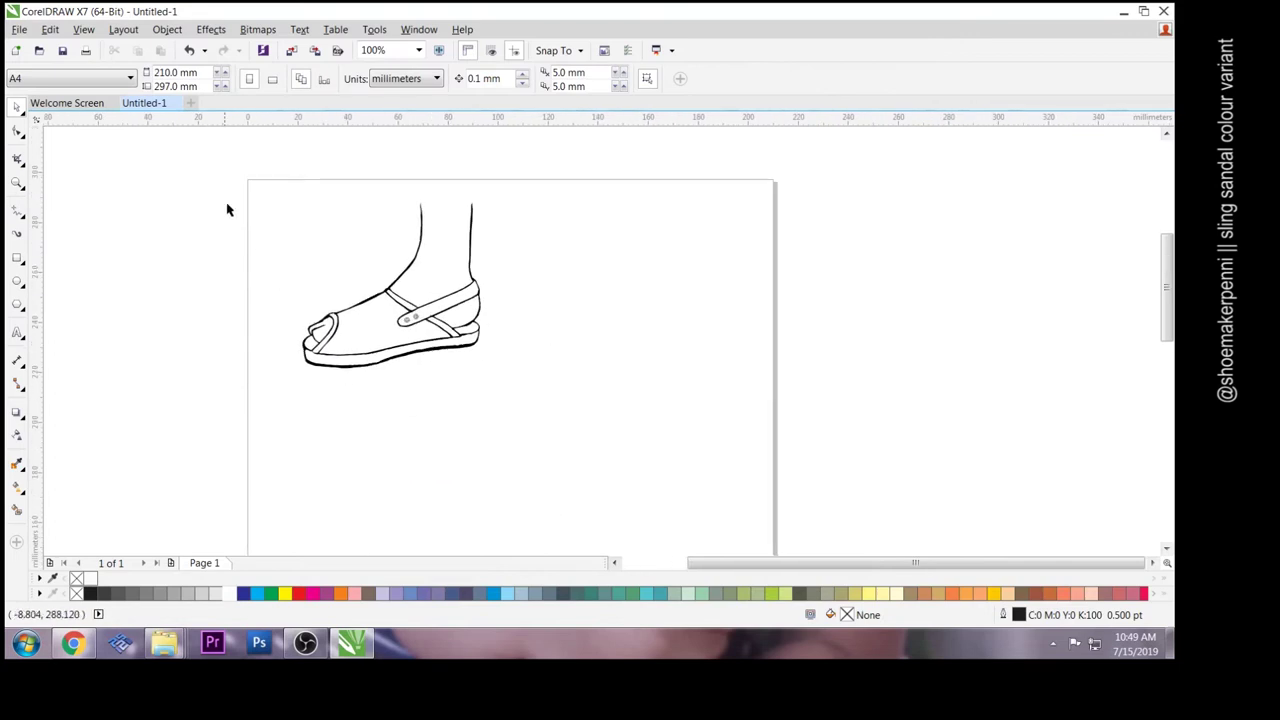
# - Move the sandal together with its rivets slightly down the page and enlarge it a little
pyautogui.moveTo(262, 172); pyautogui.dragTo(528, 388)
pyautogui.moveTo(413, 323); pyautogui.dragTo(409, 349)
pyautogui.click(487, 404)
pyautogui.moveTo(253, 196); pyautogui.dragTo(513, 451)
pyautogui.moveTo(481, 398); pyautogui.dragTo(495, 420)
# - Duplicate the sandal to the right of the original
pyautogui.moveTo(417, 357); pyautogui.dragTo(652, 358)
pyautogui.rightClick(652, 358)
pyautogui.scroll(-1, 813, 365)
pyautogui.click(848, 399)
pyautogui.moveTo(800, 452); pyautogui.dragTo(525, 222)
pyautogui.click(470, 165)
# - Set the page to landscape orientation and move both sandals down inside the page
pyautogui.click(272, 79)
pyautogui.hotkey('ctrl', 'a')
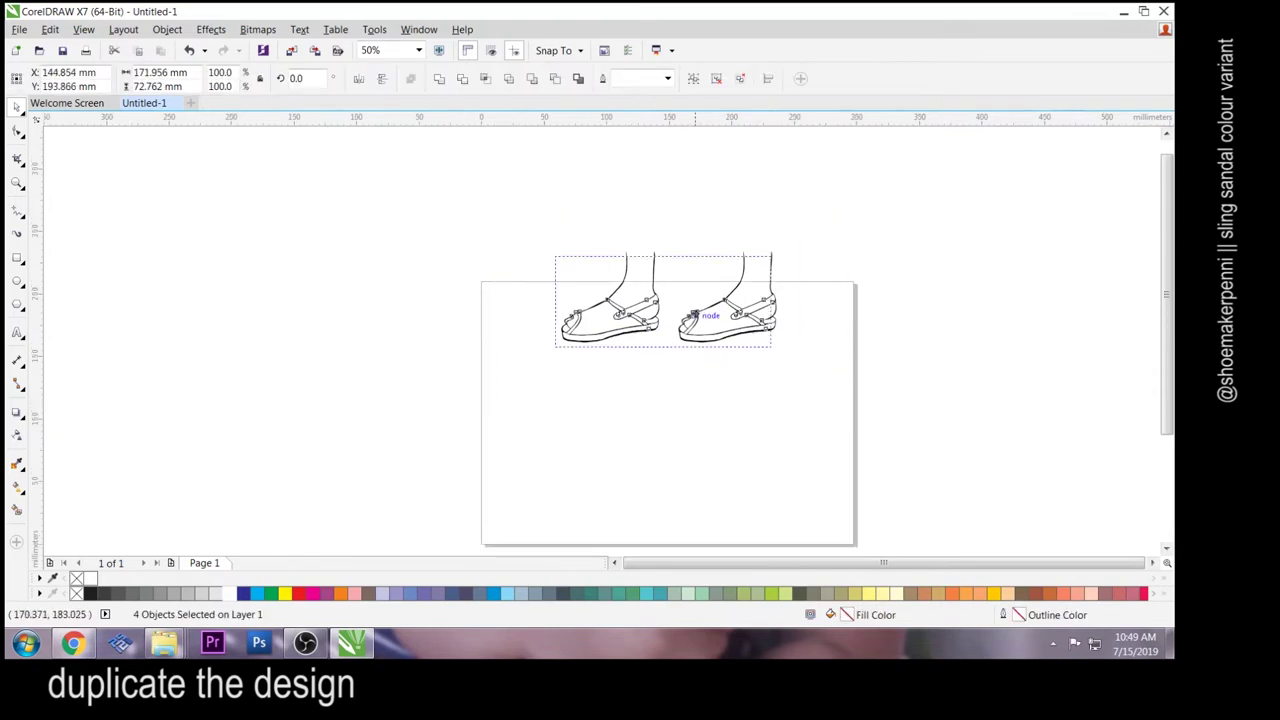
pyautogui.moveTo(700, 314); pyautogui.dragTo(659, 367)
# - Enlarge the pair of sandals and duplicate the row directly below the first
pyautogui.moveTo(738, 397); pyautogui.dragTo(815, 434)
pyautogui.moveTo(667, 366); pyautogui.dragTo(666, 476)
pyautogui.moveTo(451, 246); pyautogui.dragTo(787, 516)
# - Space out the four sandals by moving the right column outward and the lower row slightly down
pyautogui.moveTo(821, 538); pyautogui.dragTo(628, 370)
pyautogui.click(718, 408)
pyautogui.click(857, 544)
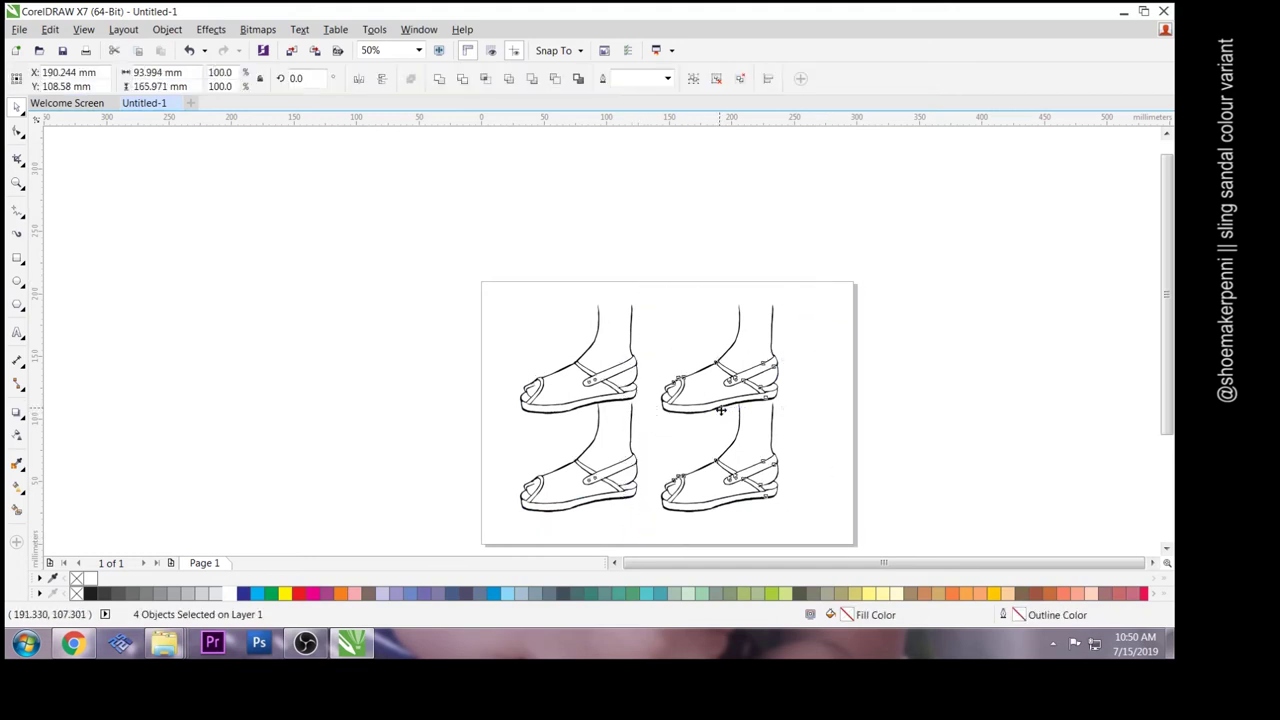
pyautogui.moveTo(737, 408); pyautogui.dragTo(766, 408)
pyautogui.moveTo(877, 543); pyautogui.dragTo(425, 392)
pyautogui.moveTo(661, 457); pyautogui.dragTo(661, 472)
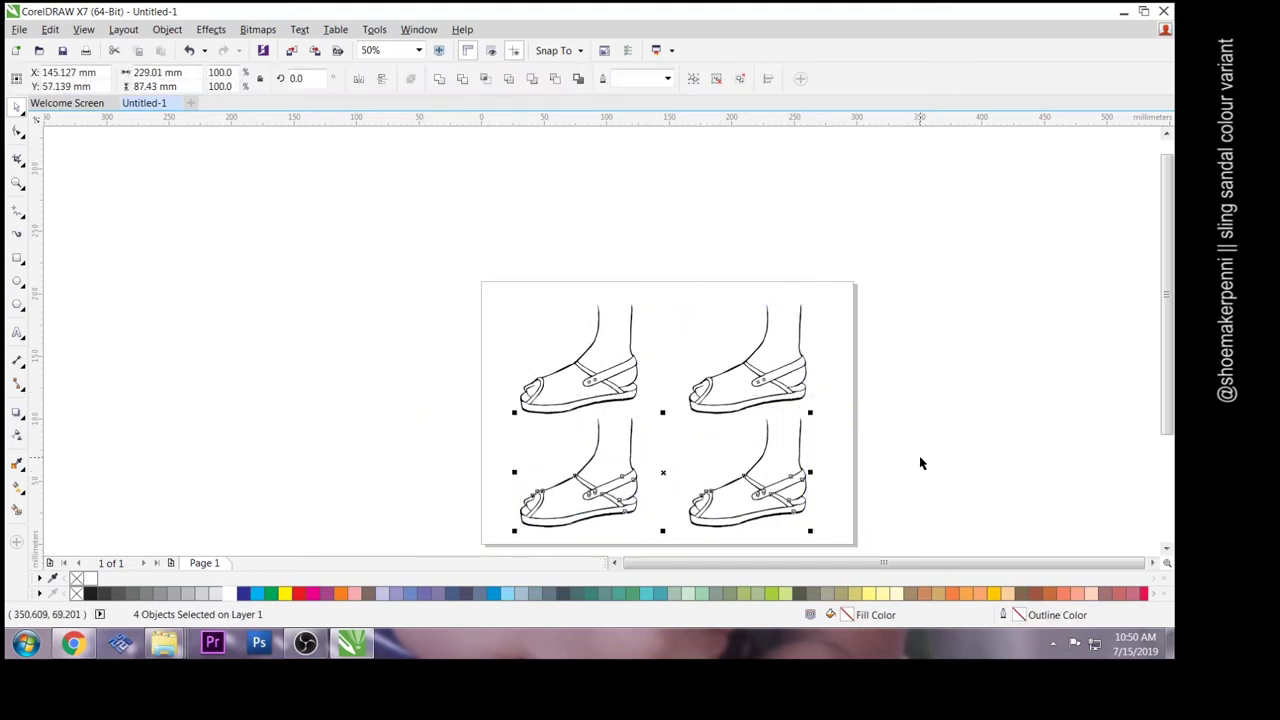
pyautogui.click(821, 547)
pyautogui.moveTo(821, 547); pyautogui.dragTo(826, 414)
pyautogui.scroll(1, 587, 217)
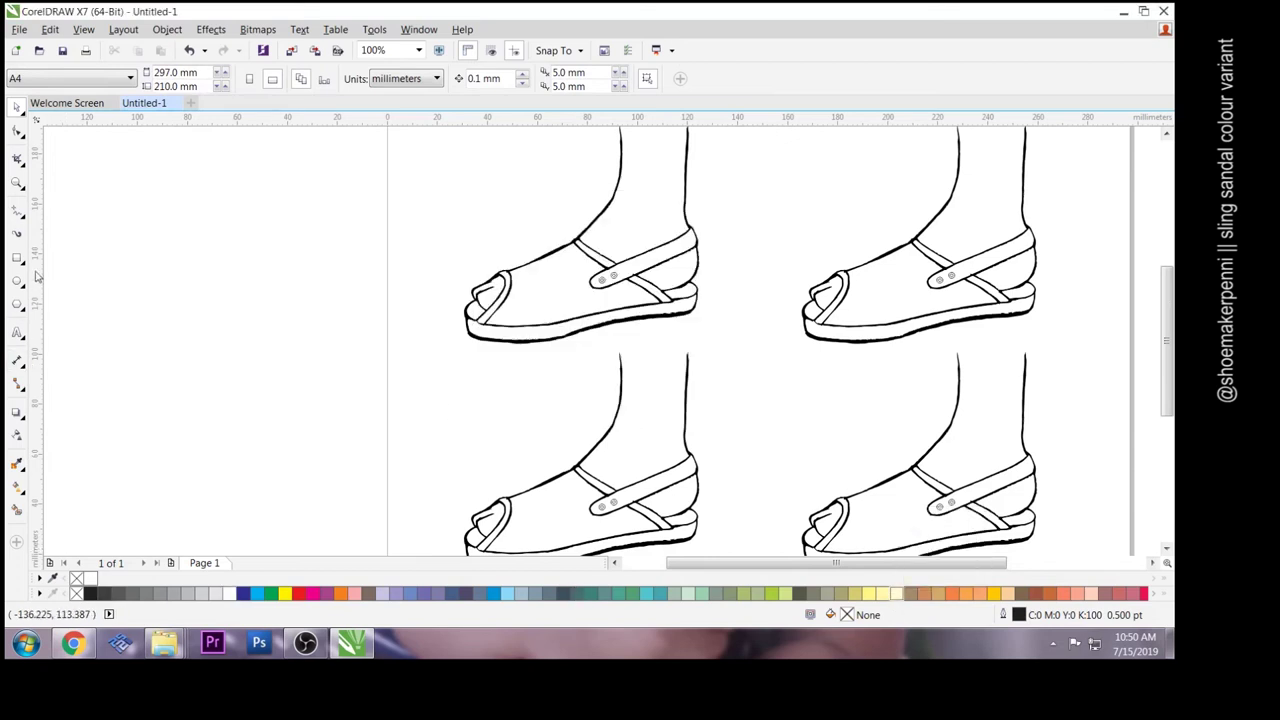
# - Draw a color swatch square about 11 mm wide in the empty area left of the page
pyautogui.click(17, 463)
pyautogui.click(17, 108)
pyautogui.click(17, 258)
pyautogui.moveTo(307, 219)
pyautogui.mouseDown()
pyautogui.moveTo(322, 235)
pyautogui.moveTo(306, 249)
pyautogui.moveTo(308, 279)
pyautogui.mouseUp()
pyautogui.click(17, 108)
# - Duplicate the square downward at equal spacing to make a column of eight squares
pyautogui.rightClick(305, 253)
pyautogui.hotkey('ctrl', 'r')
pyautogui.hotkey('ctrl', 'r')
pyautogui.hotkey('ctrl', 'r')
pyautogui.hotkey('ctrl', 'r')
pyautogui.hotkey('ctrl', 'r')
pyautogui.click(120, 429)
# - Fill the top square of the swatch column with a pale greyish beige
pyautogui.click(307, 218)
pyautogui.click(876, 594)
pyautogui.click(308, 220)
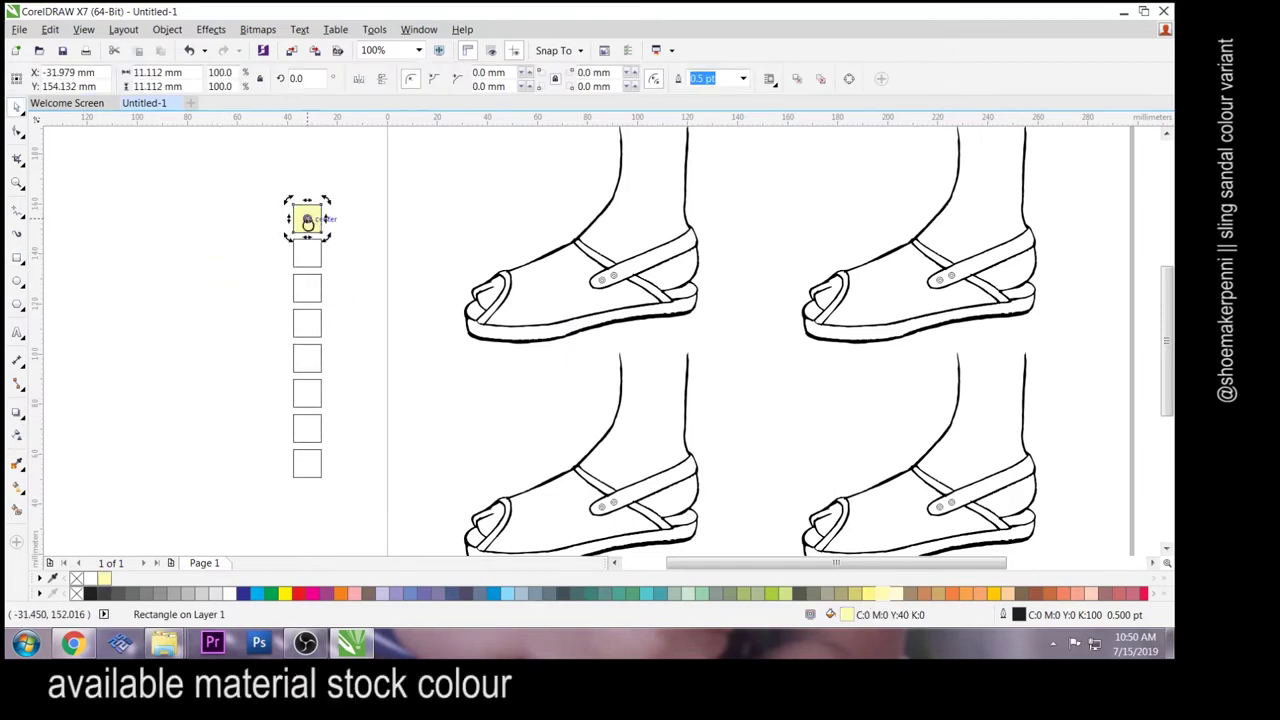
pyautogui.click(387, 250)
pyautogui.click(316, 225)
pyautogui.doubleClick(847, 615)
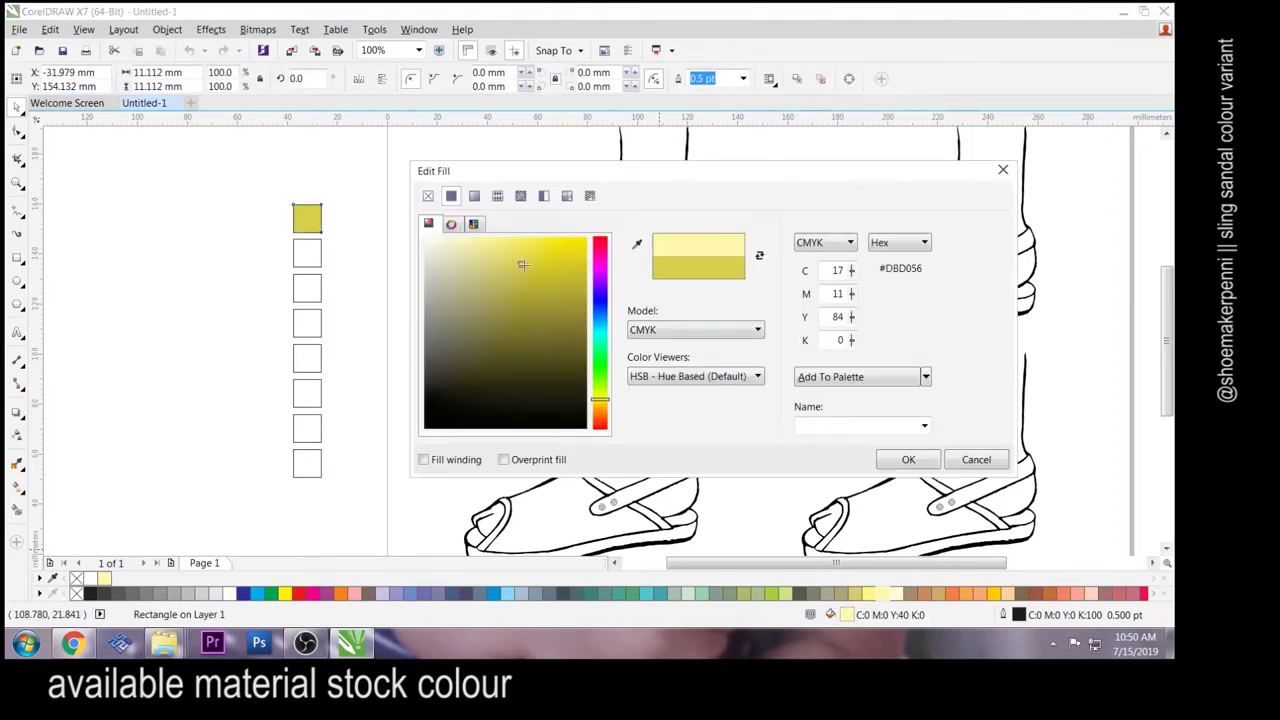
pyautogui.moveTo(443, 247); pyautogui.dragTo(434, 260)
pyautogui.click(908, 461)
pyautogui.click(899, 459)
# - Fill the second square with a dark teal blue
pyautogui.click(307, 253)
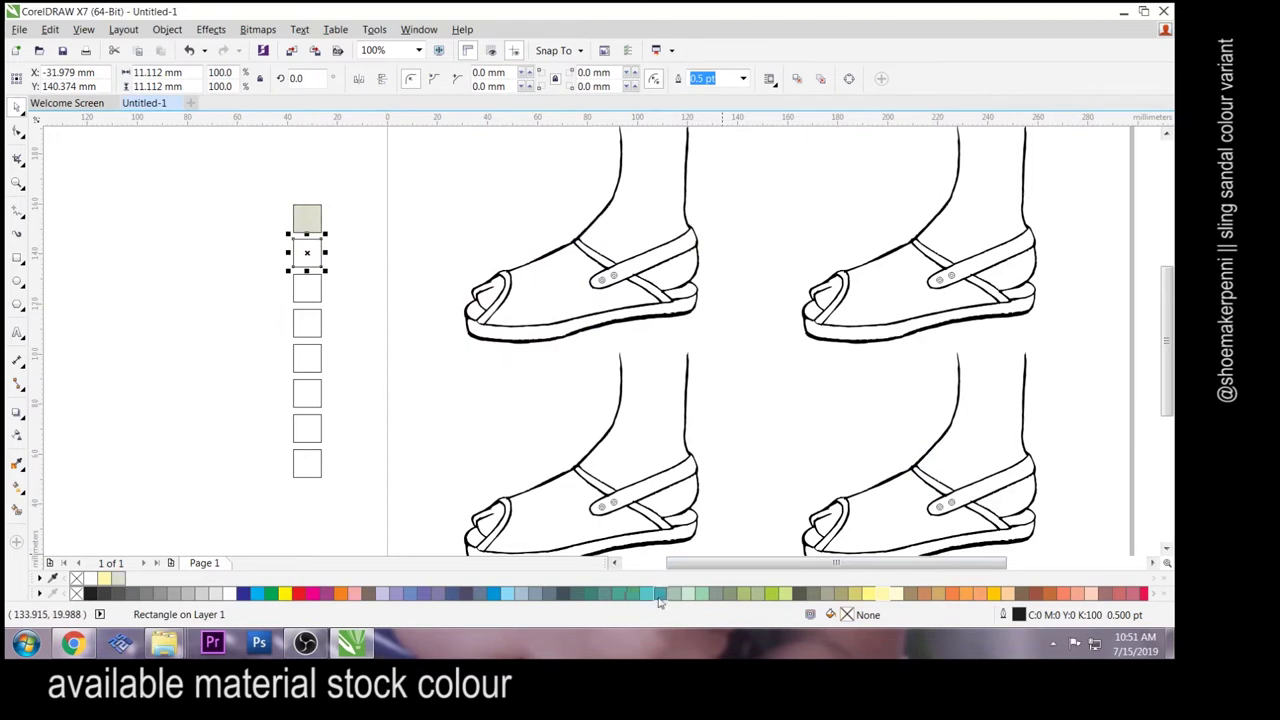
pyautogui.click(591, 594)
pyautogui.doubleClick(846, 614)
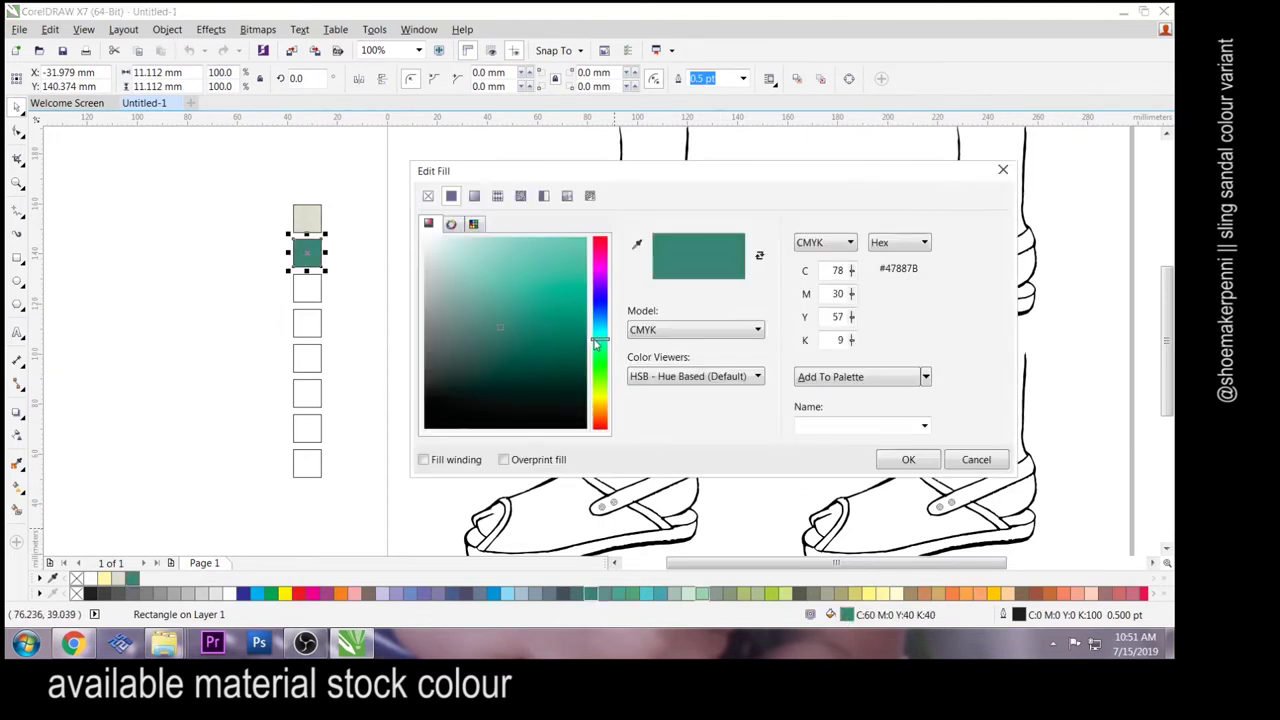
pyautogui.click(893, 462)
# - Fill the third square with a deep red of C11 M100 Y100 K4
pyautogui.click(307, 288)
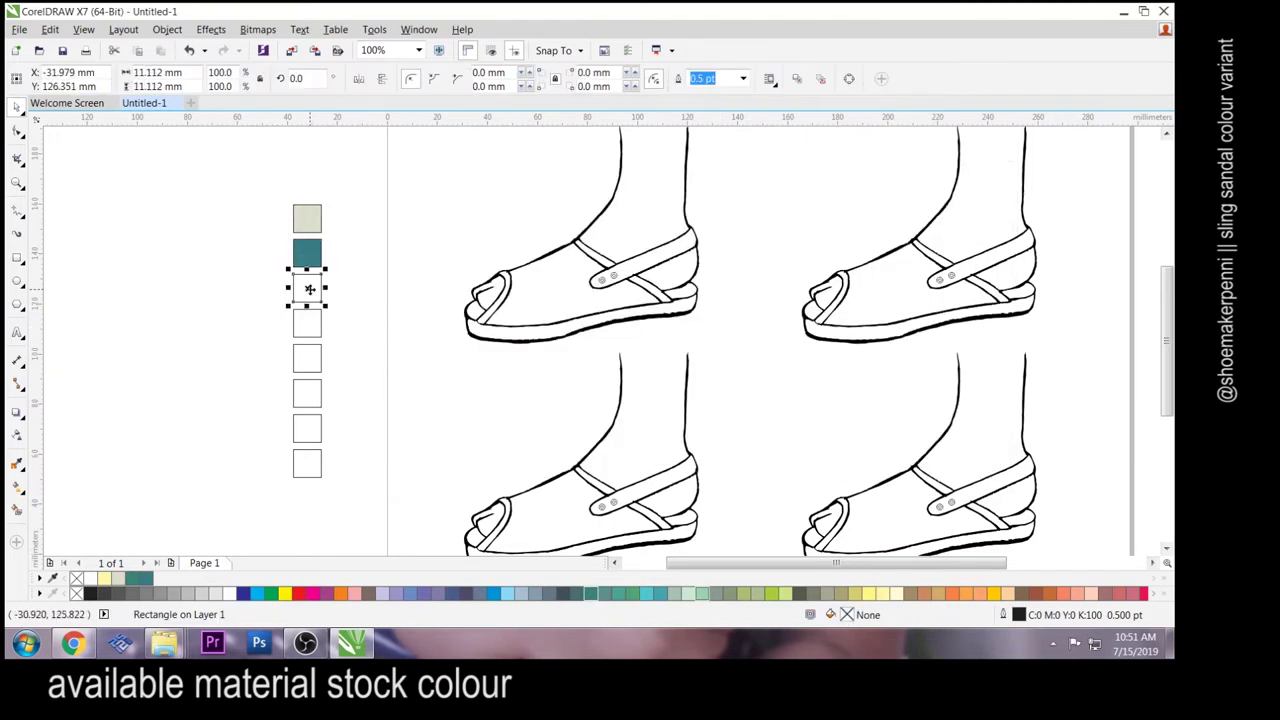
pyautogui.click(298, 594)
pyautogui.doubleClick(846, 614)
pyautogui.click(521, 264)
pyautogui.moveTo(521, 264); pyautogui.dragTo(565, 271)
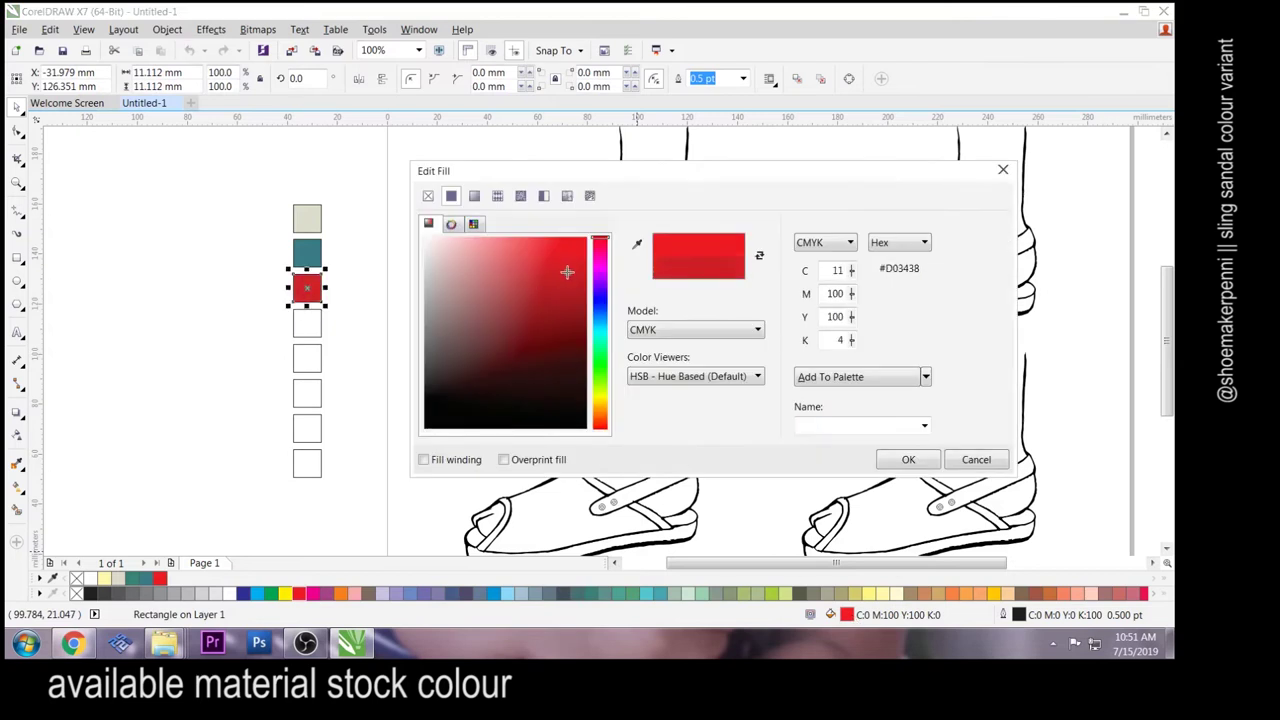
pyautogui.click(908, 459)
# - Expand the color palette to two rows and fill the fourth square with dark purple, C75 M90 Y31 K18
pyautogui.click(314, 326)
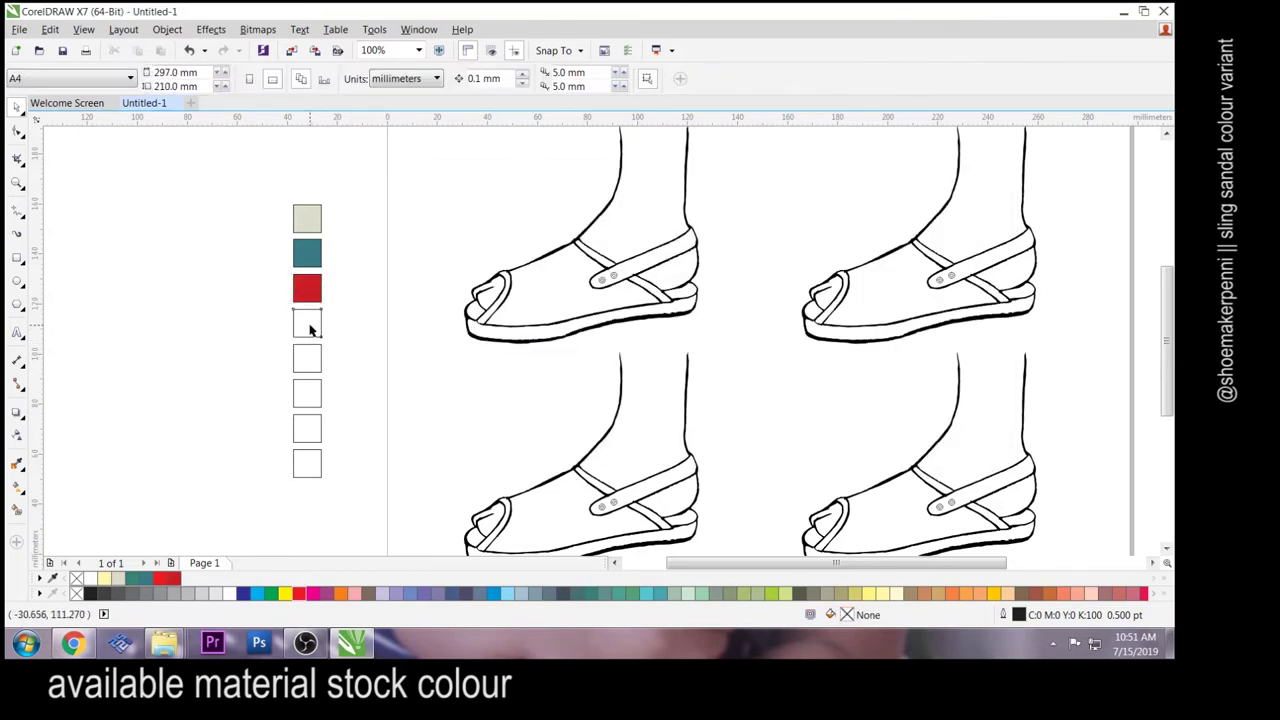
pyautogui.rightClick(41, 597)
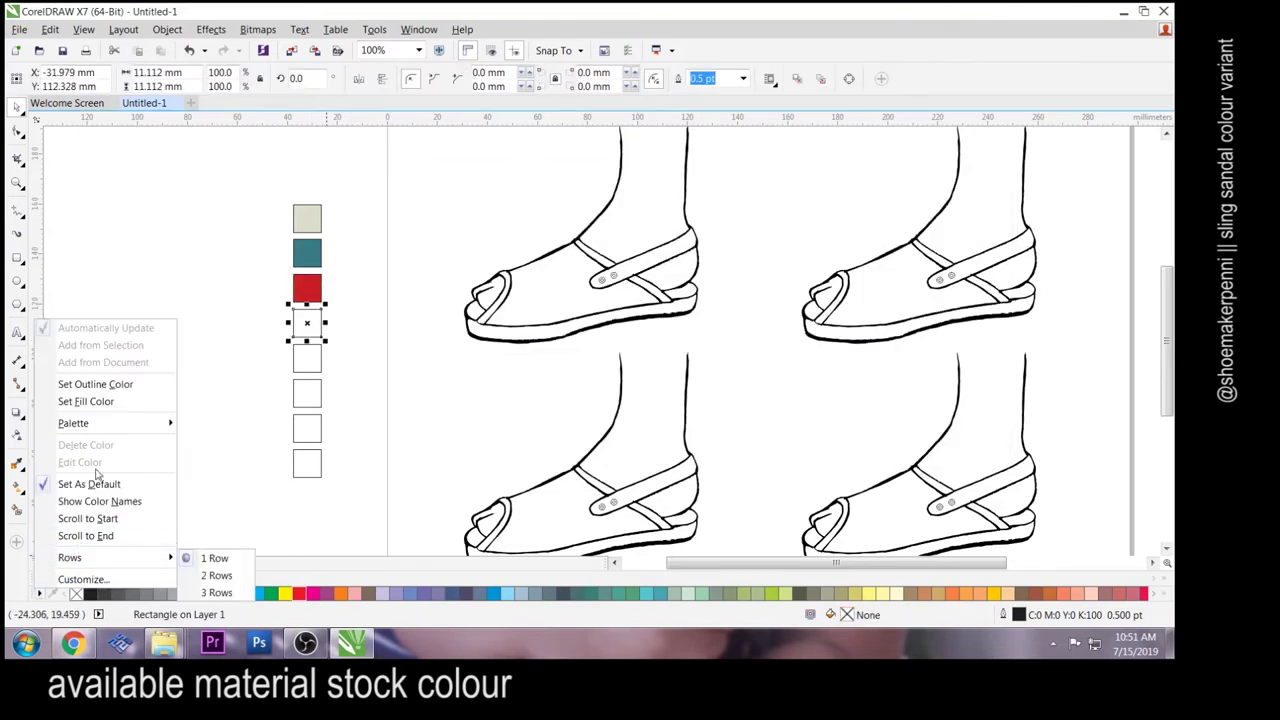
pyautogui.moveTo(90, 557)
pyautogui.click(205, 578)
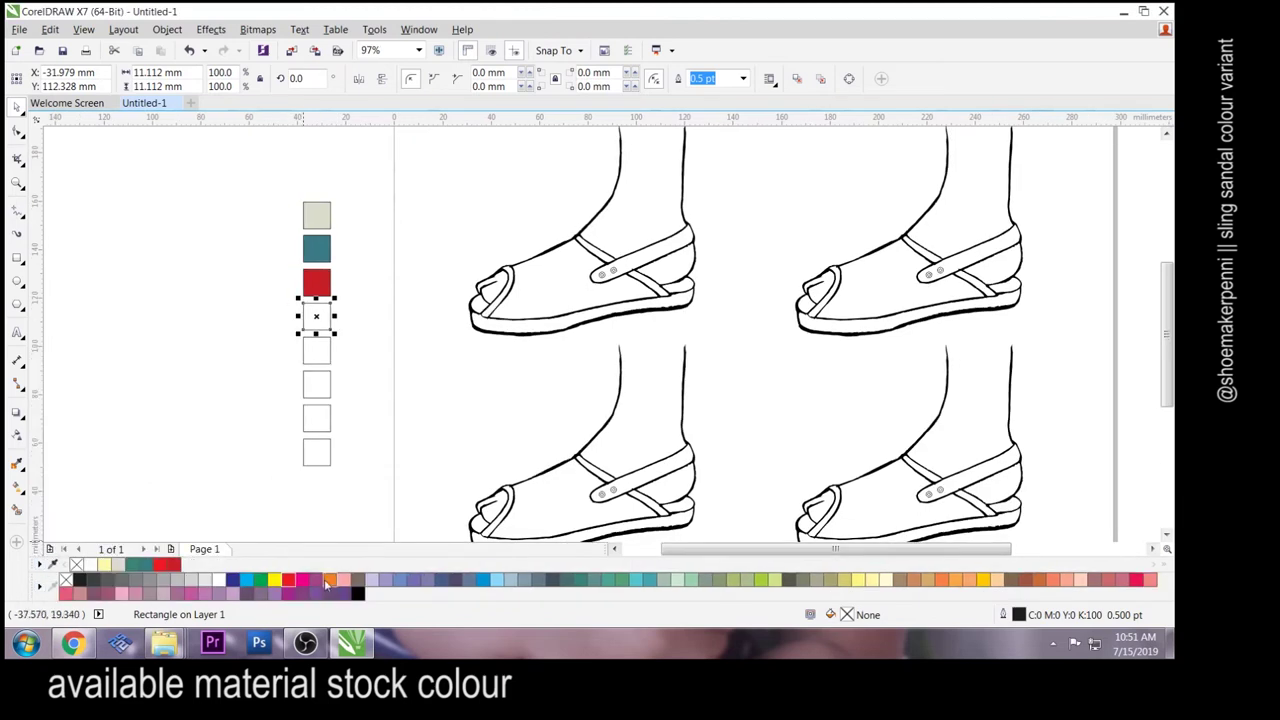
pyautogui.click(344, 593)
pyautogui.doubleClick(830, 614)
pyautogui.moveTo(529, 310); pyautogui.dragTo(487, 344)
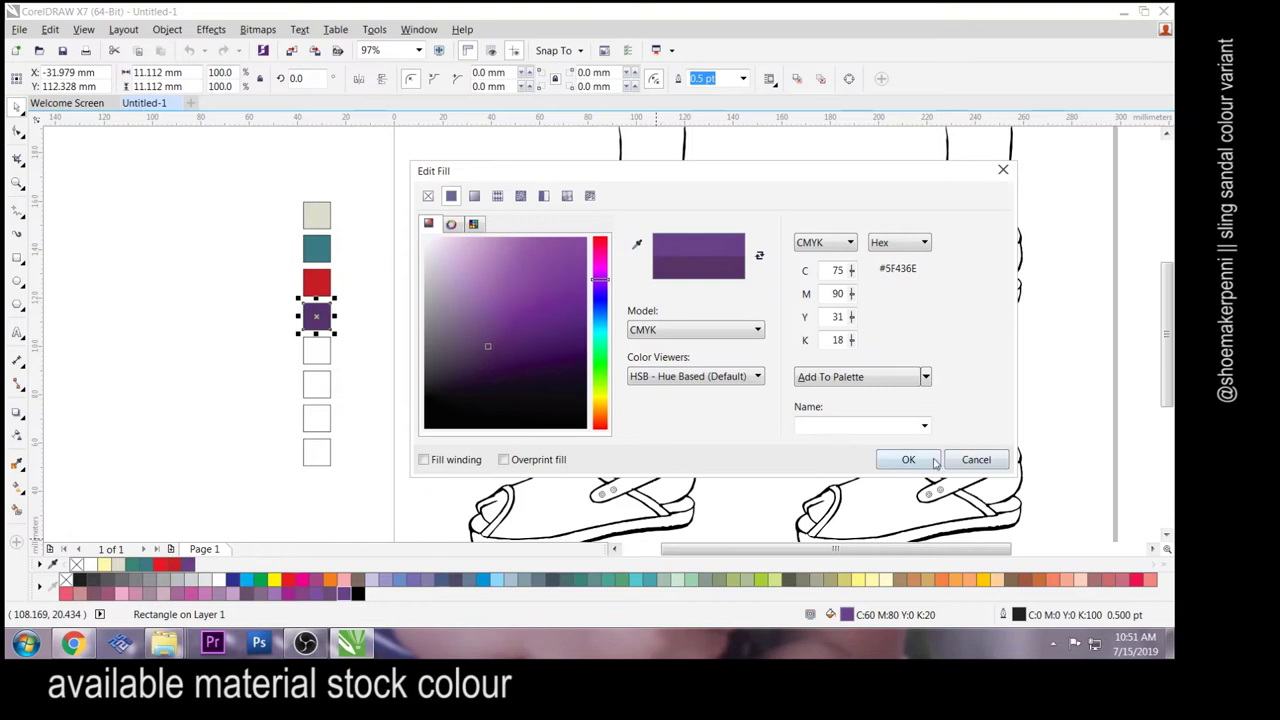
pyautogui.click(908, 459)
# - Fill the fifth square of the swatch column with burnt orange, C22 M79 Y100 K11
pyautogui.click(316, 349)
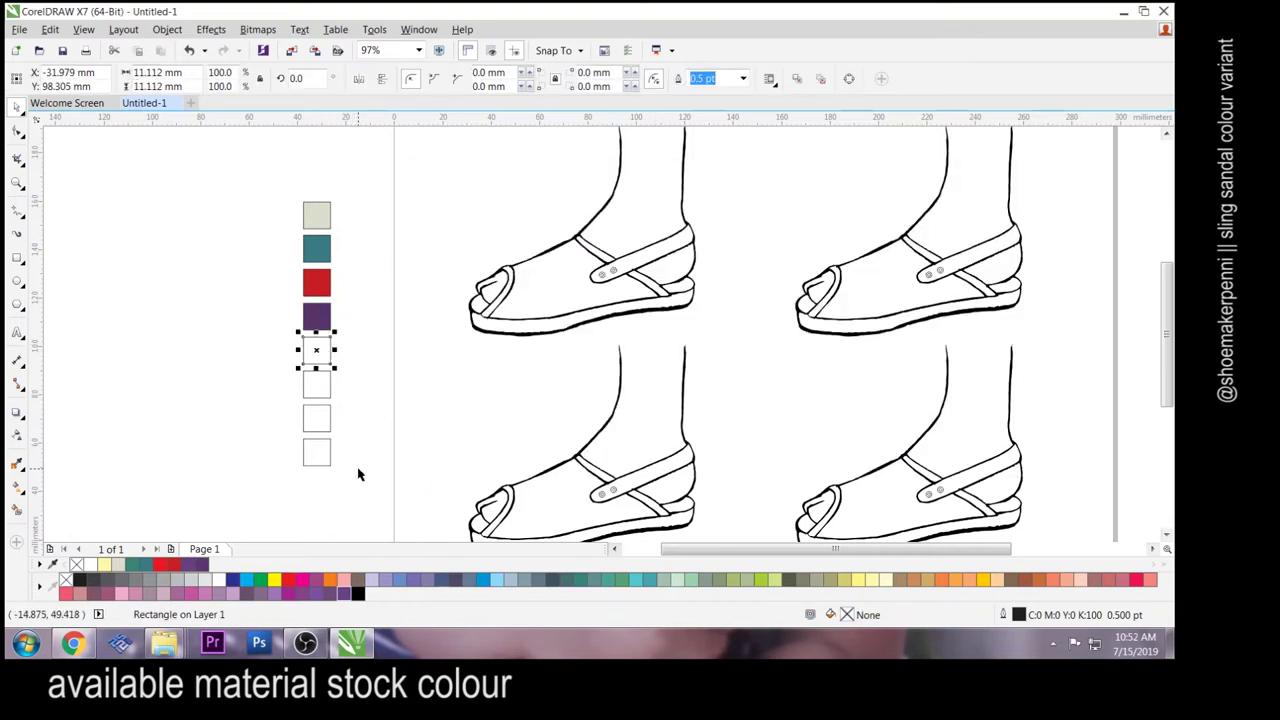
pyautogui.click(330, 580)
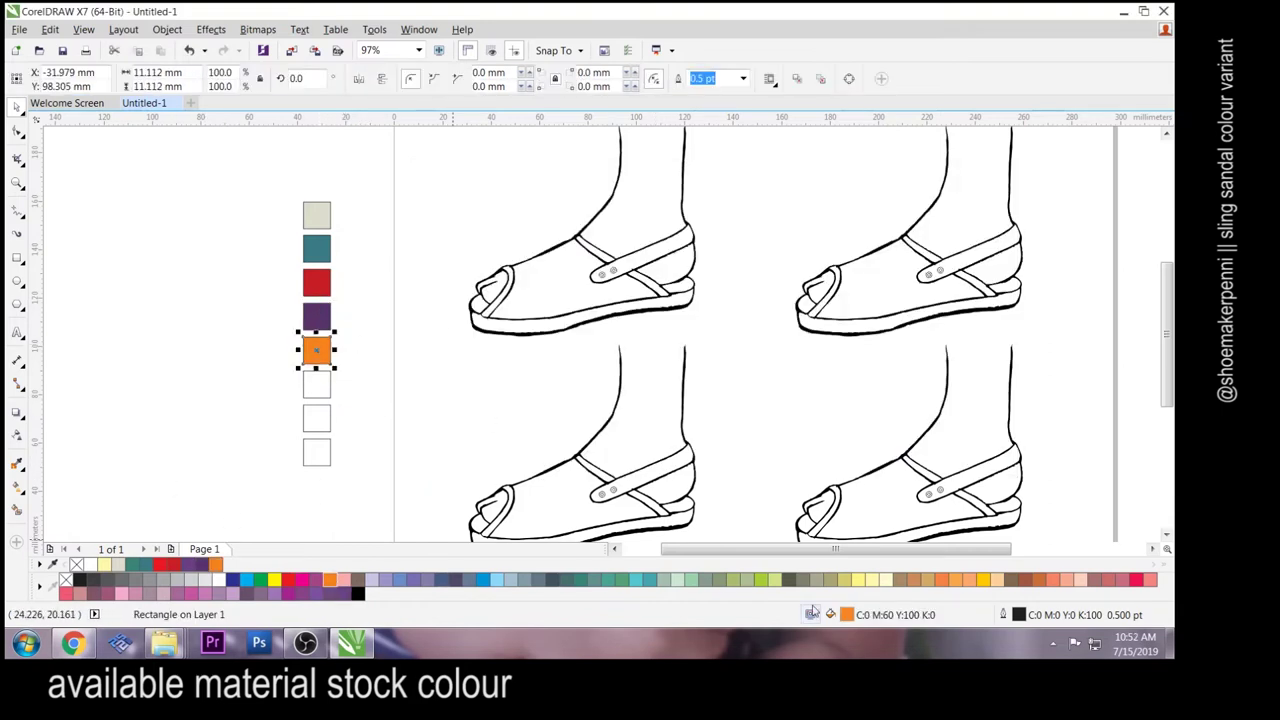
pyautogui.doubleClick(846, 614)
pyautogui.click(522, 275)
pyautogui.moveTo(522, 275); pyautogui.dragTo(512, 286)
pyautogui.moveTo(596, 416); pyautogui.dragTo(599, 421)
pyautogui.click(535, 278)
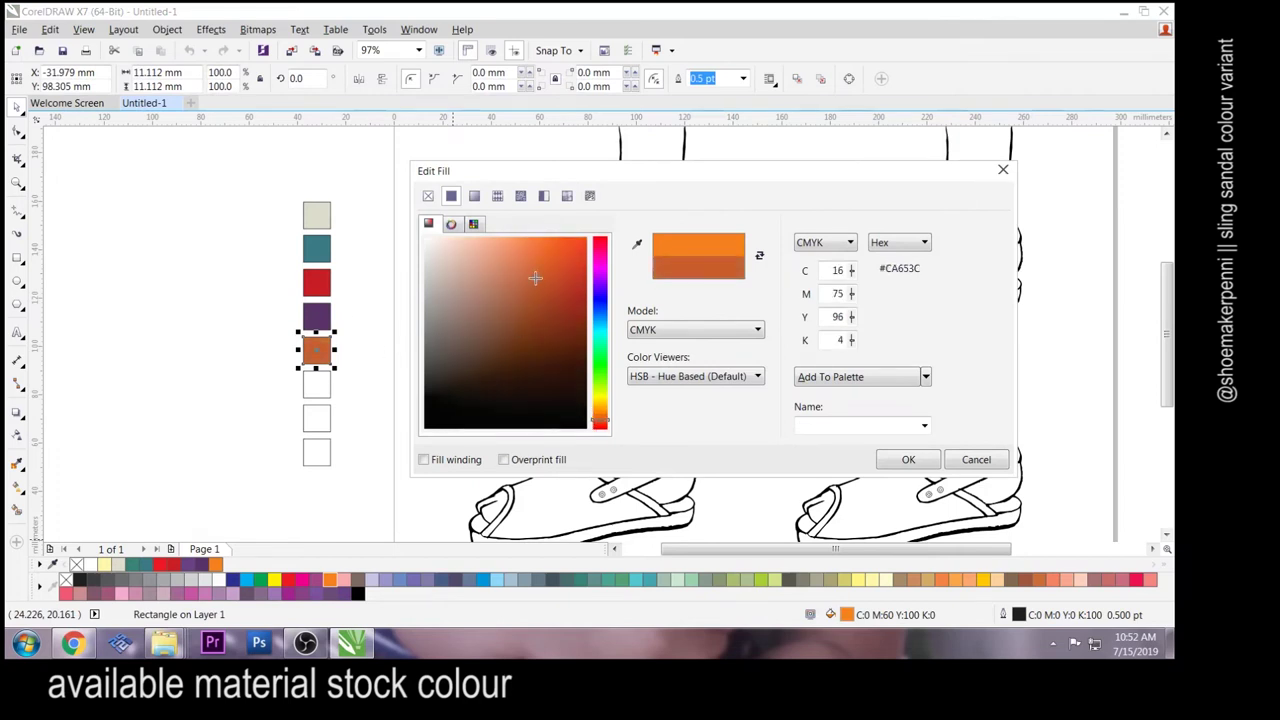
pyautogui.moveTo(535, 284); pyautogui.dragTo(538, 291)
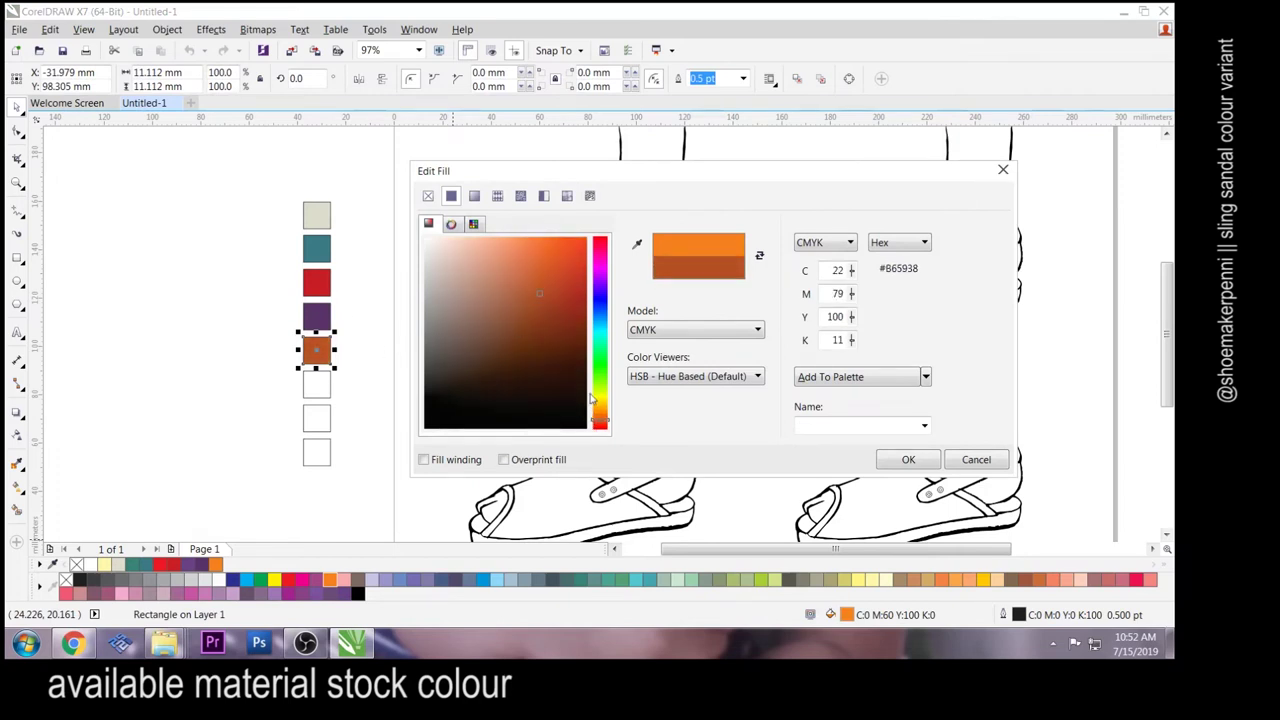
pyautogui.click(879, 459)
# - Sample the pale beige swatch and fill the upper panel of the top-left sandal with it
pyautogui.click(408, 414)
pyautogui.click(485, 312)
pyautogui.click(462, 240)
pyautogui.click(17, 464)
pyautogui.click(319, 212)
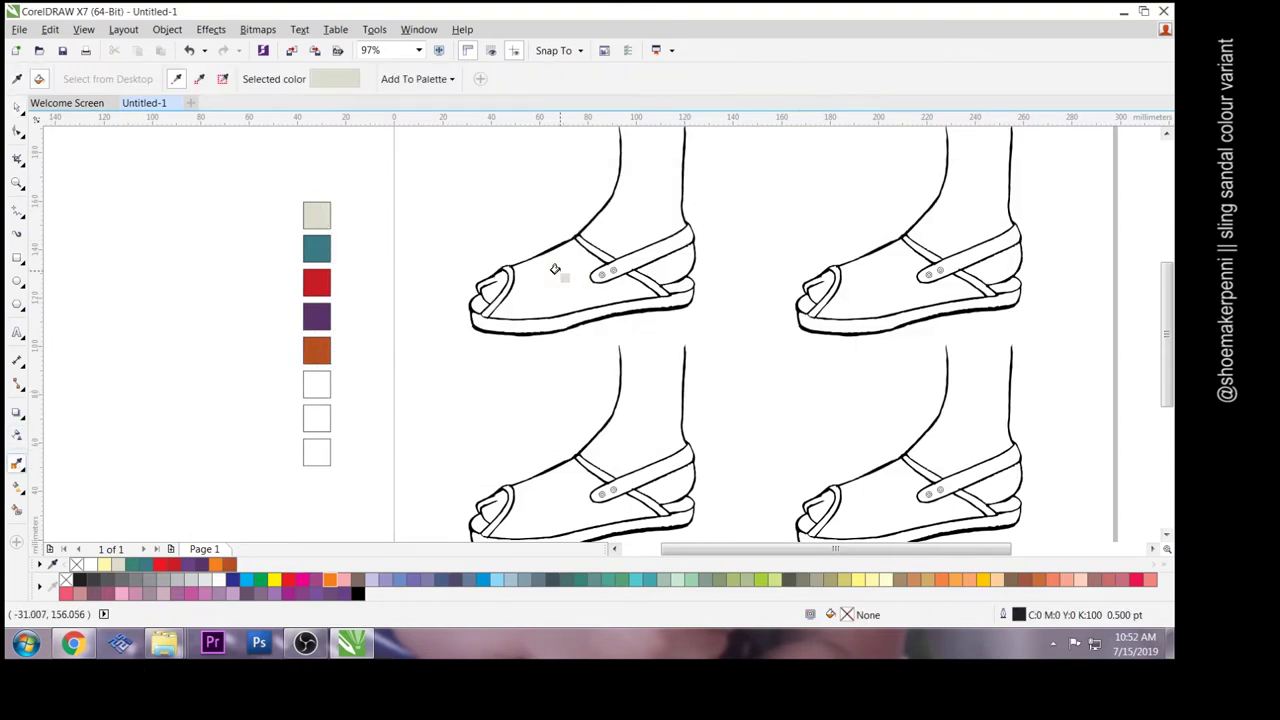
pyautogui.click(579, 271)
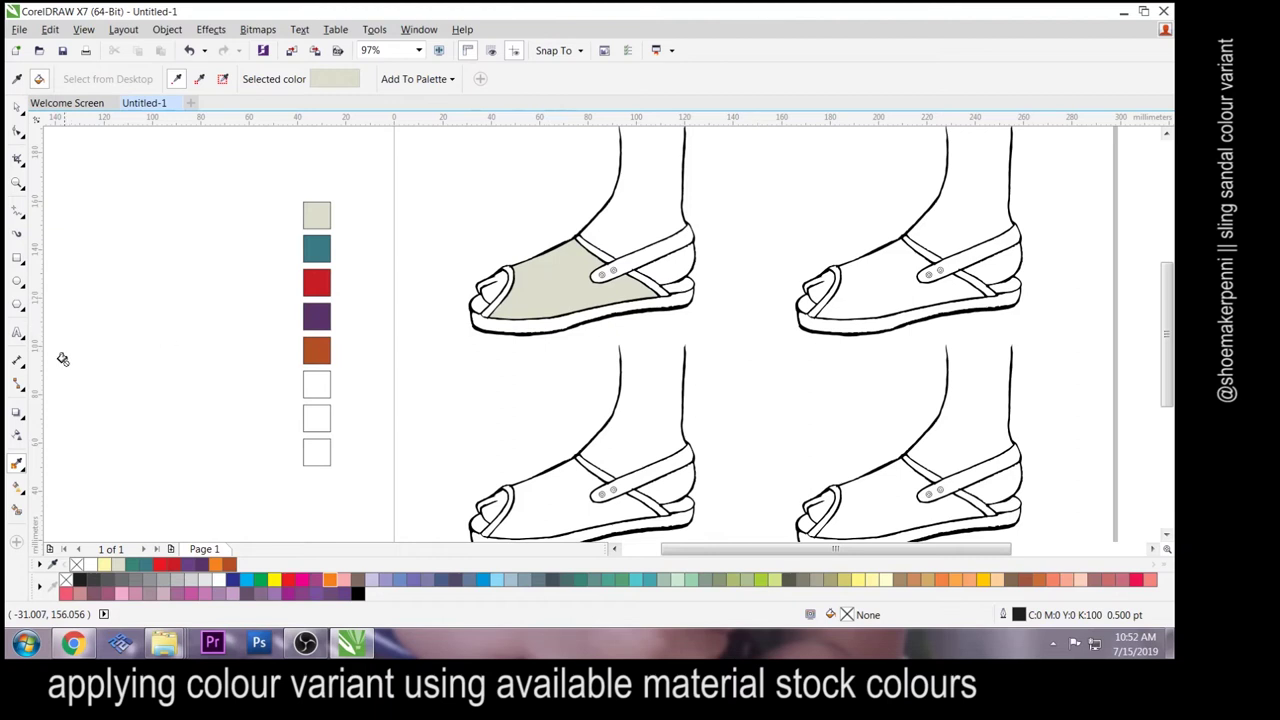
# - Fill the toe trim, straps, insole and sole of the top-left sandal with the teal swatch color
pyautogui.click(318, 244)
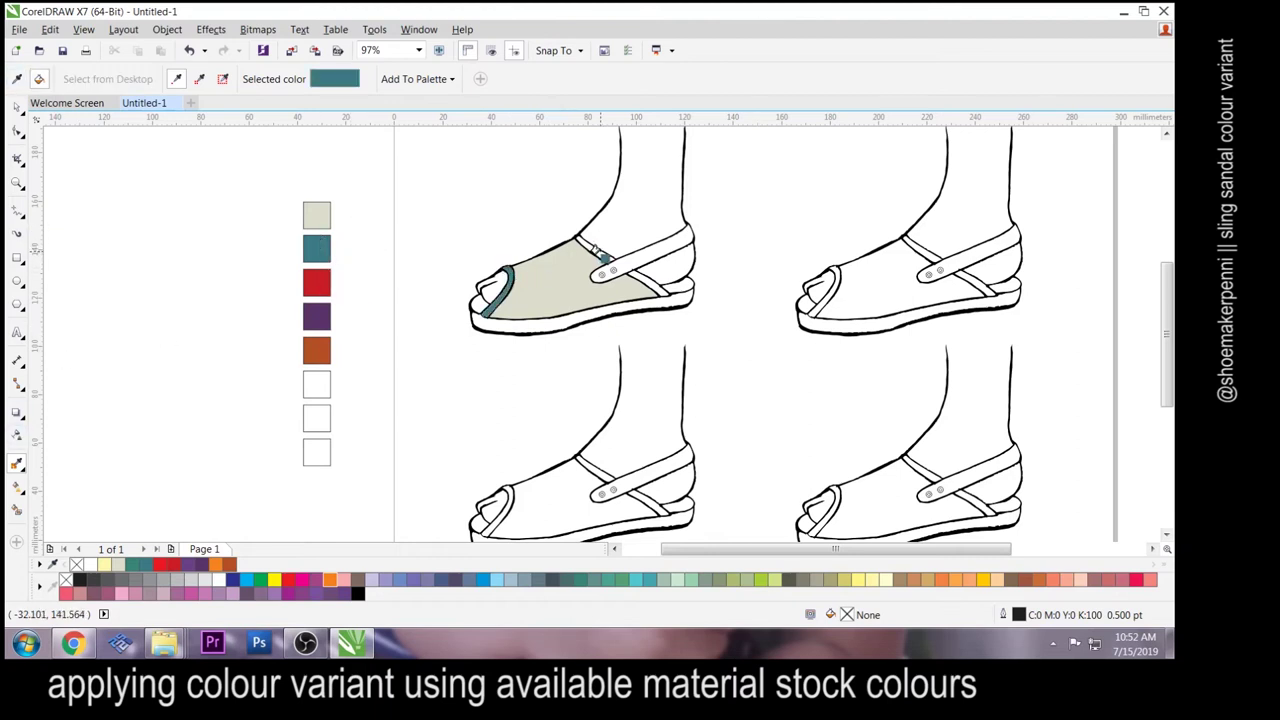
pyautogui.click(620, 266)
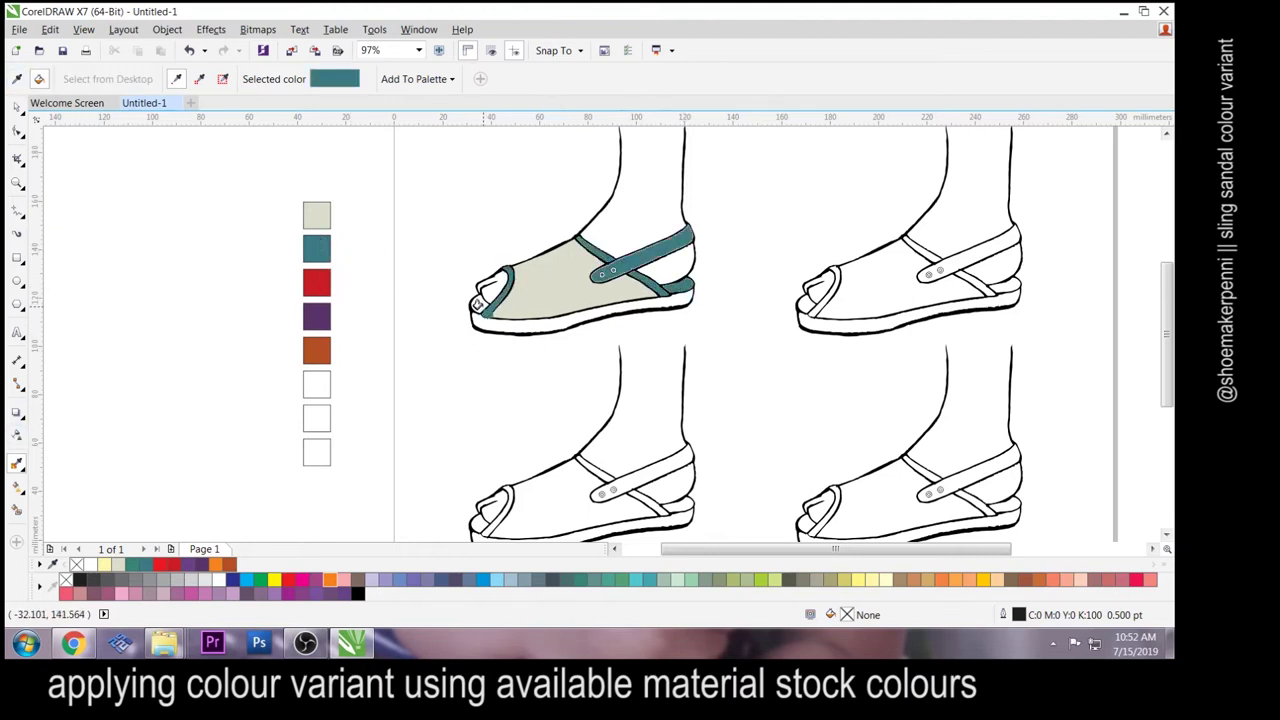
pyautogui.click(477, 316)
pyautogui.scroll(6, 535, 187)
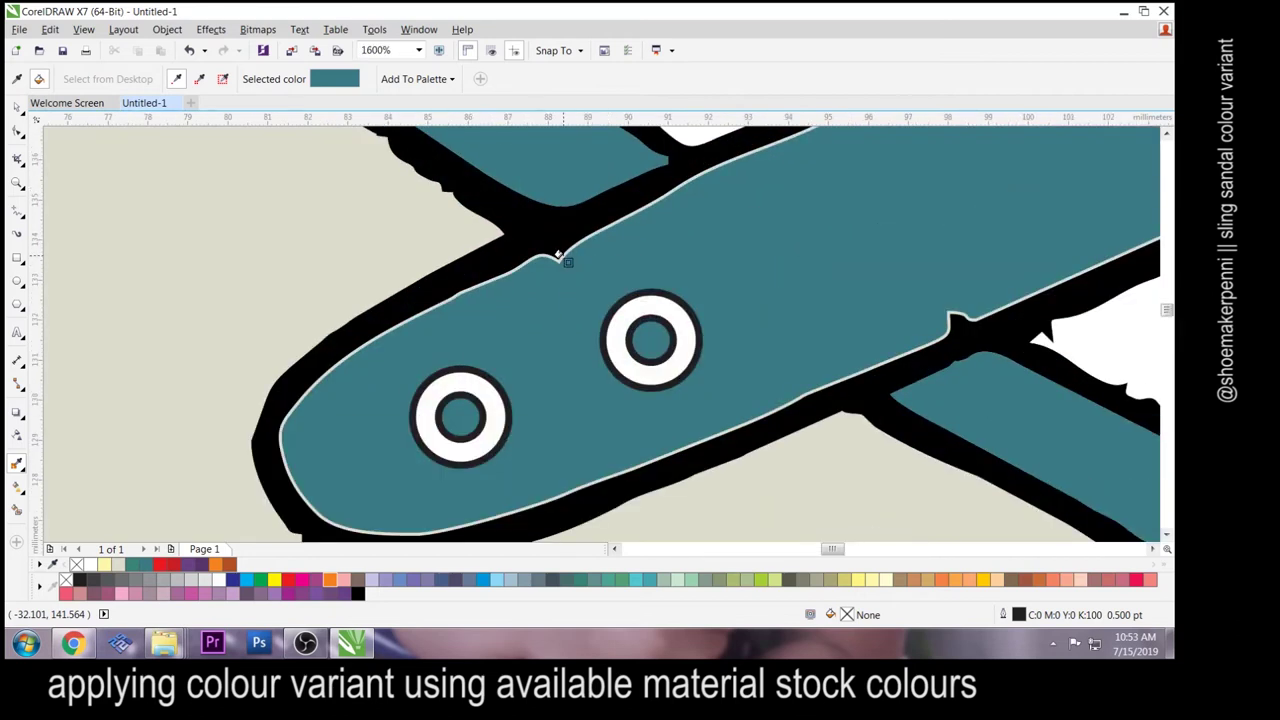
pyautogui.scroll(-8, 503, 241)
pyautogui.scroll(1, 503, 241)
pyautogui.click(16, 109)
pyautogui.click(971, 285)
# - Fill the toe trim, straps, insole and sole of the top-right sandal with the red swatch color
pyautogui.press('i')
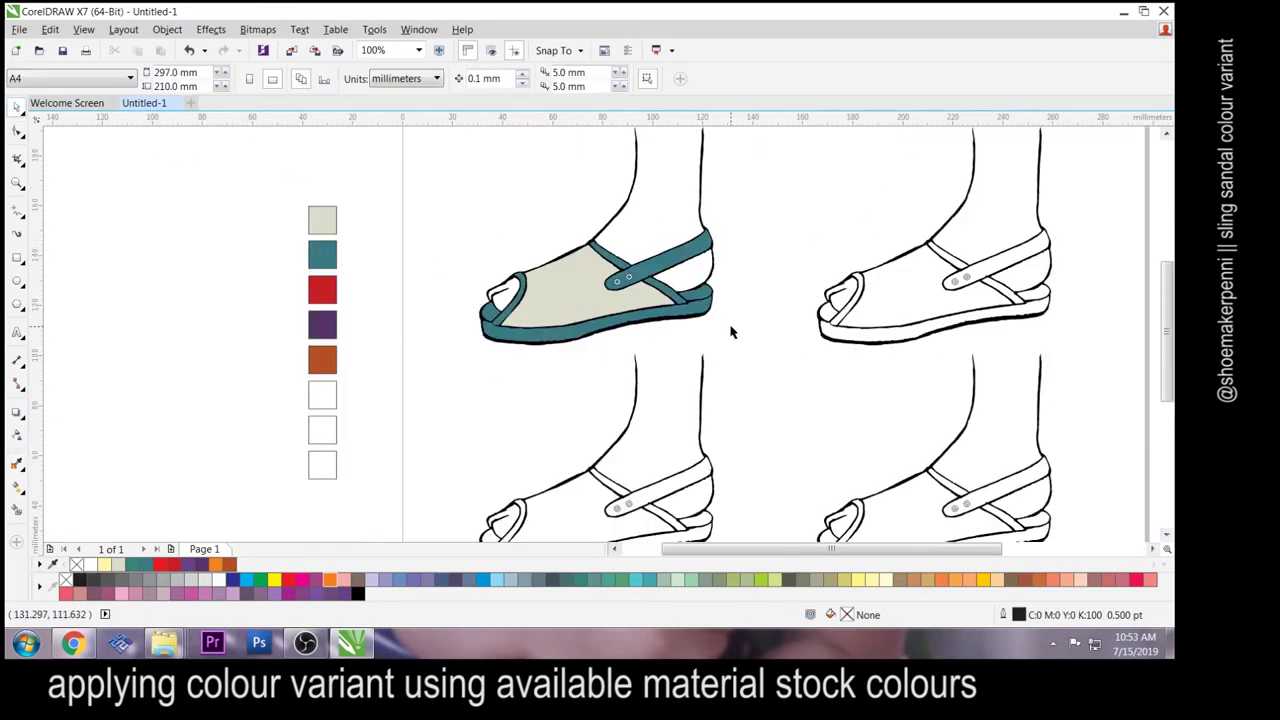
pyautogui.click(322, 291)
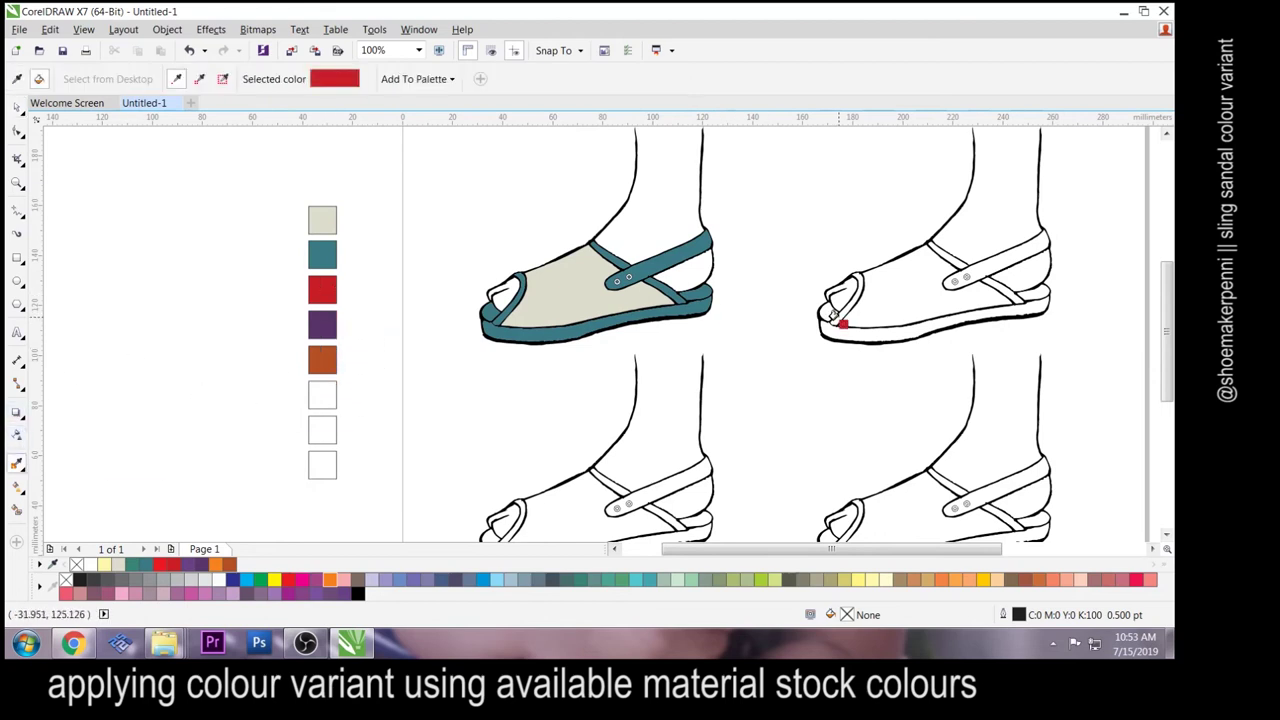
pyautogui.click(850, 326)
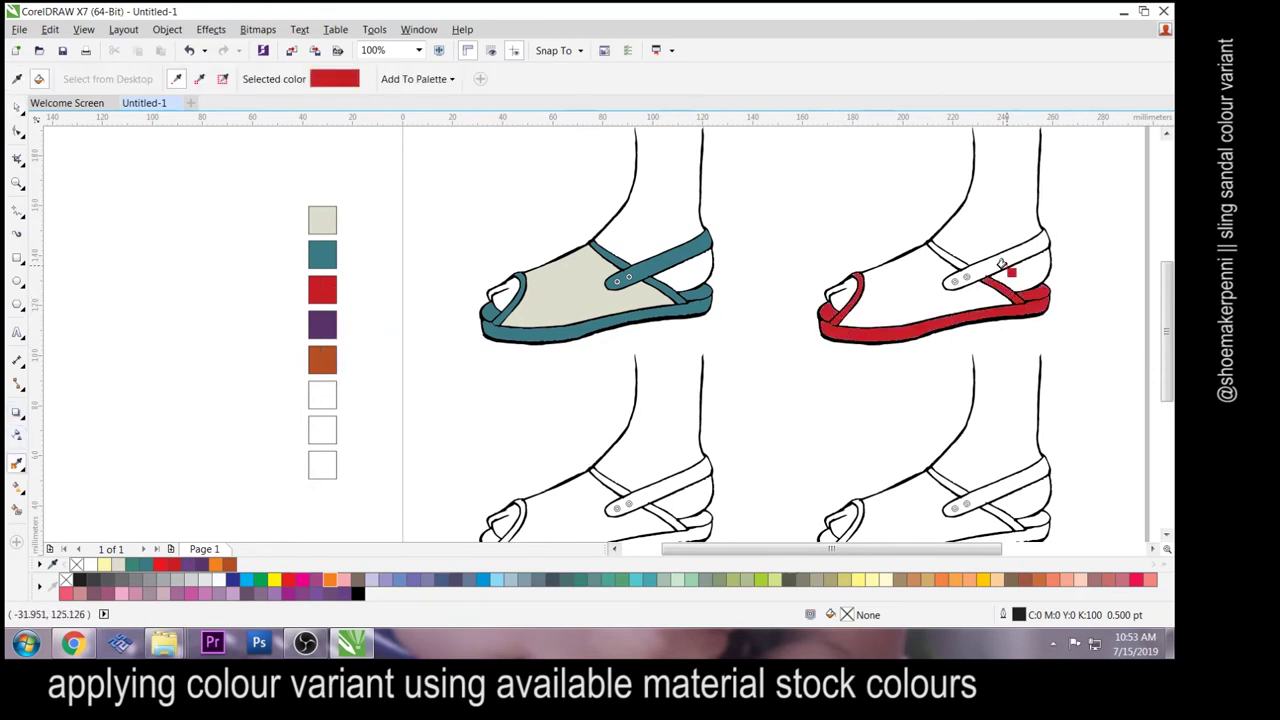
pyautogui.click(1010, 276)
# - Fill the sixth square of the swatch column with black, K100
pyautogui.click(18, 109)
pyautogui.click(318, 397)
pyautogui.click(80, 581)
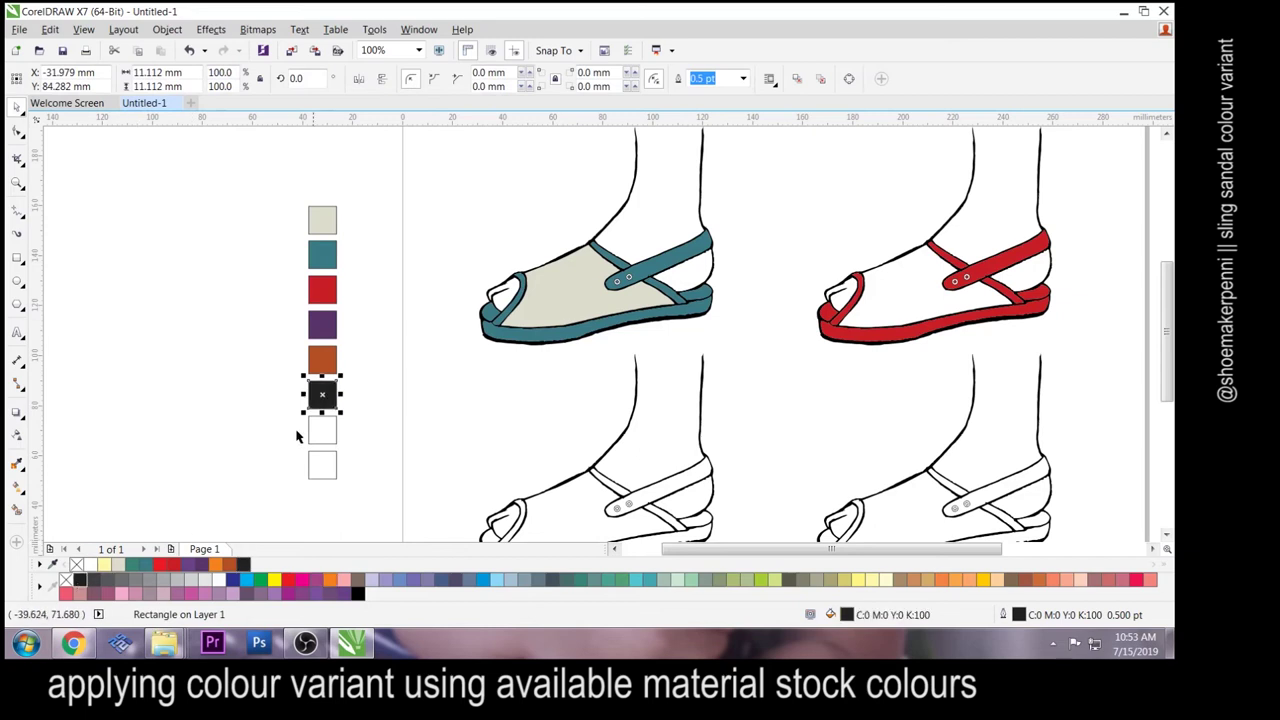
pyautogui.click(286, 448)
# - Sample the black swatch and fill the upper panel of the top-right sandal with it
pyautogui.click(19, 463)
pyautogui.click(322, 395)
pyautogui.click(848, 298)
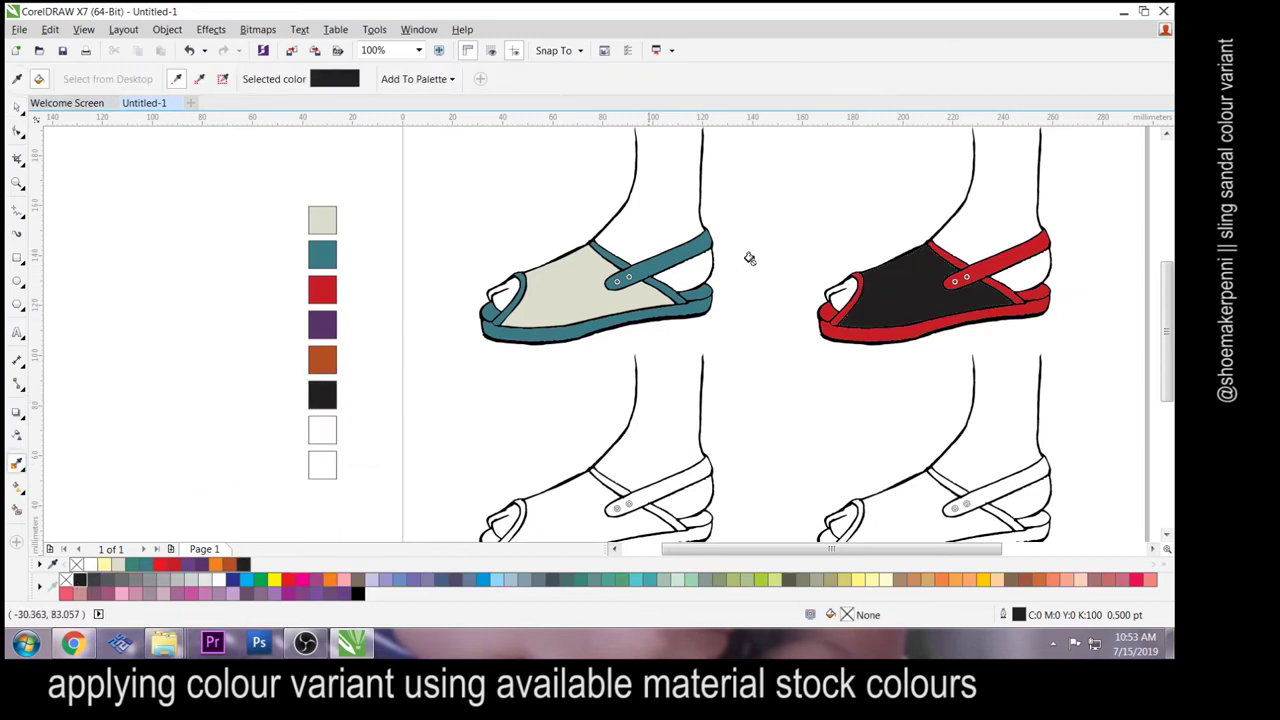
pyautogui.scroll(5, 855, 285)
pyautogui.click(678, 297)
pyautogui.hotkey('ctrl', 'z')
pyautogui.click(663, 315)
pyautogui.scroll(-4, 796, 523)
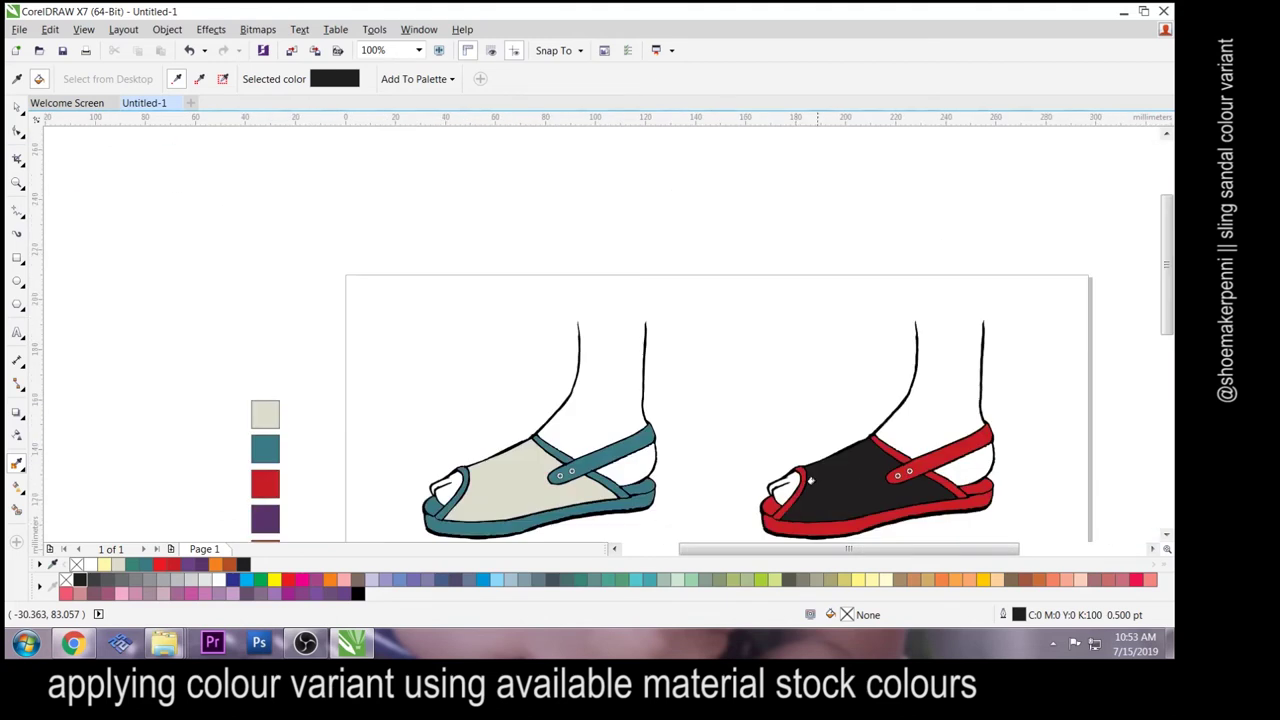
# - Fill the toe trim, straps and sole of the bottom-left sandal with the burnt orange swatch color
pyautogui.moveTo(796, 523); pyautogui.dragTo(817, 297)
pyautogui.click(18, 108)
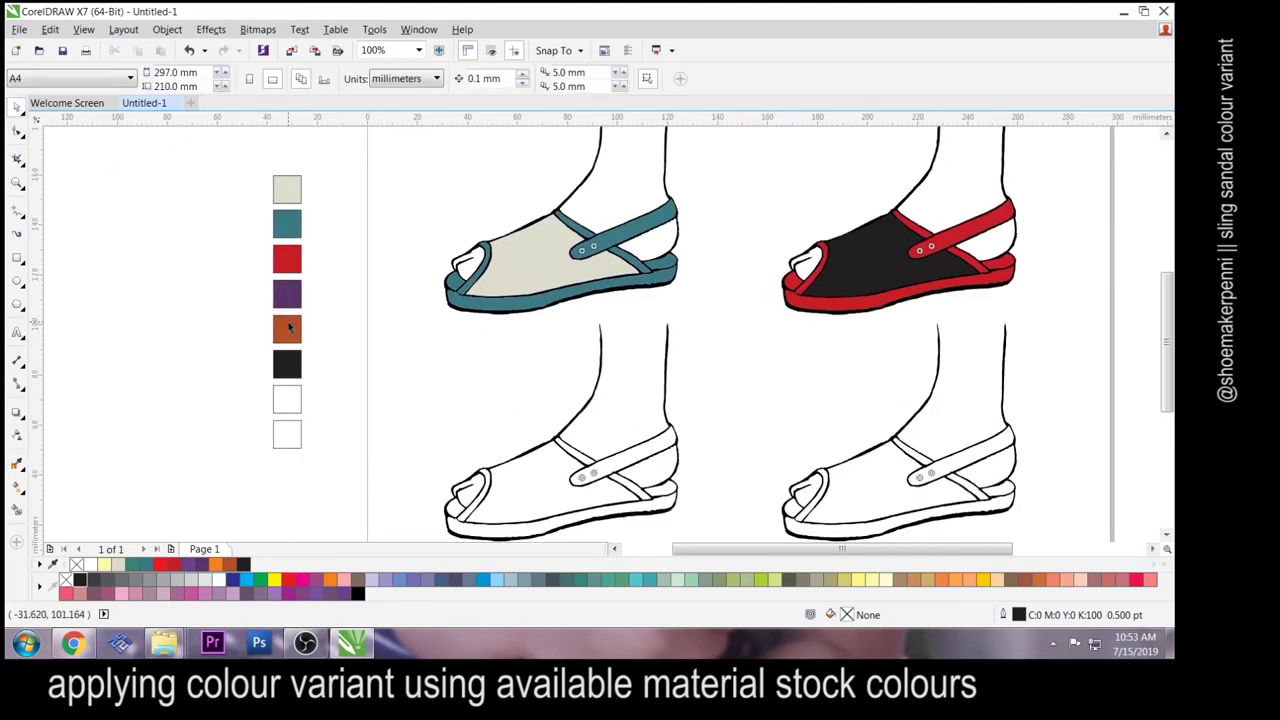
pyautogui.click(17, 464)
pyautogui.click(280, 330)
pyautogui.scroll(3, 465, 517)
pyautogui.click(461, 484)
pyautogui.click(421, 509)
pyautogui.scroll(-4, 421, 509)
pyautogui.scroll(3, 485, 474)
pyautogui.click(460, 490)
pyautogui.click(538, 492)
pyautogui.scroll(-2, 538, 490)
pyautogui.scroll(4, 562, 500)
pyautogui.click(602, 371)
pyautogui.scroll(-4, 602, 371)
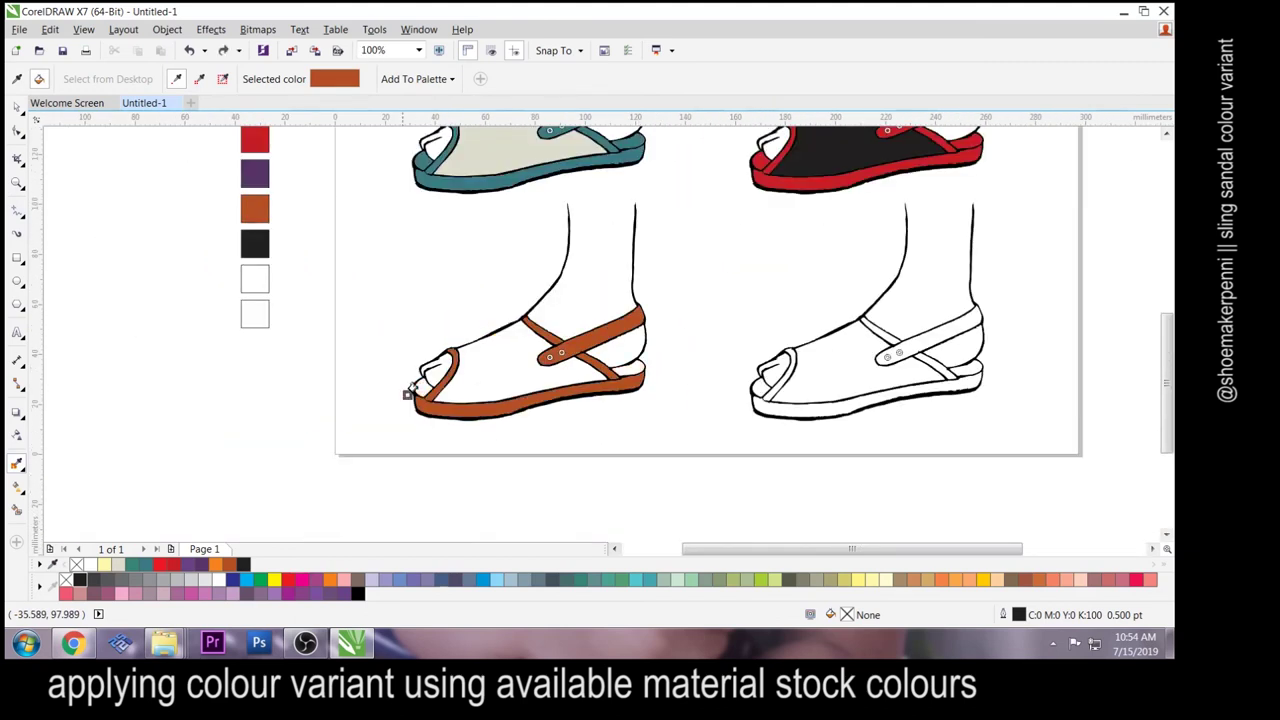
# - Fill the seventh square of the swatch column with mustard yellow, C24 M35 Y100 K1
pyautogui.moveTo(362, 210); pyautogui.dragTo(398, 238)
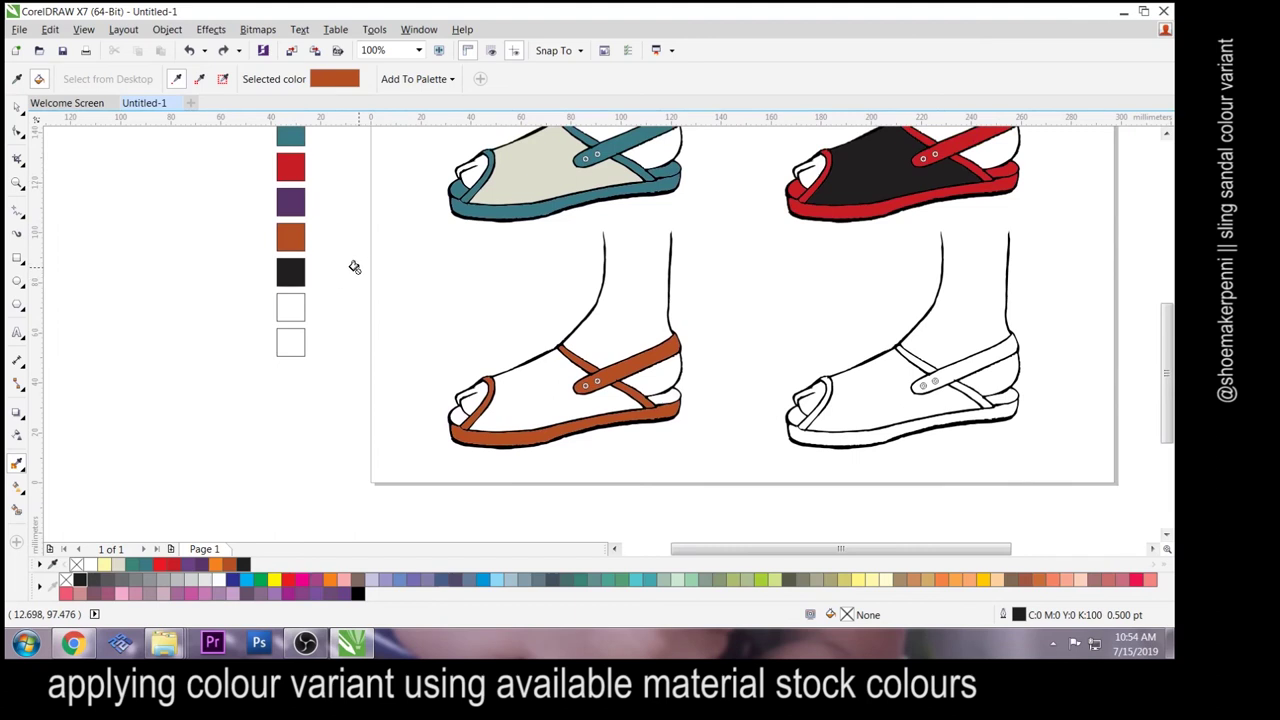
pyautogui.click(16, 107)
pyautogui.click(290, 307)
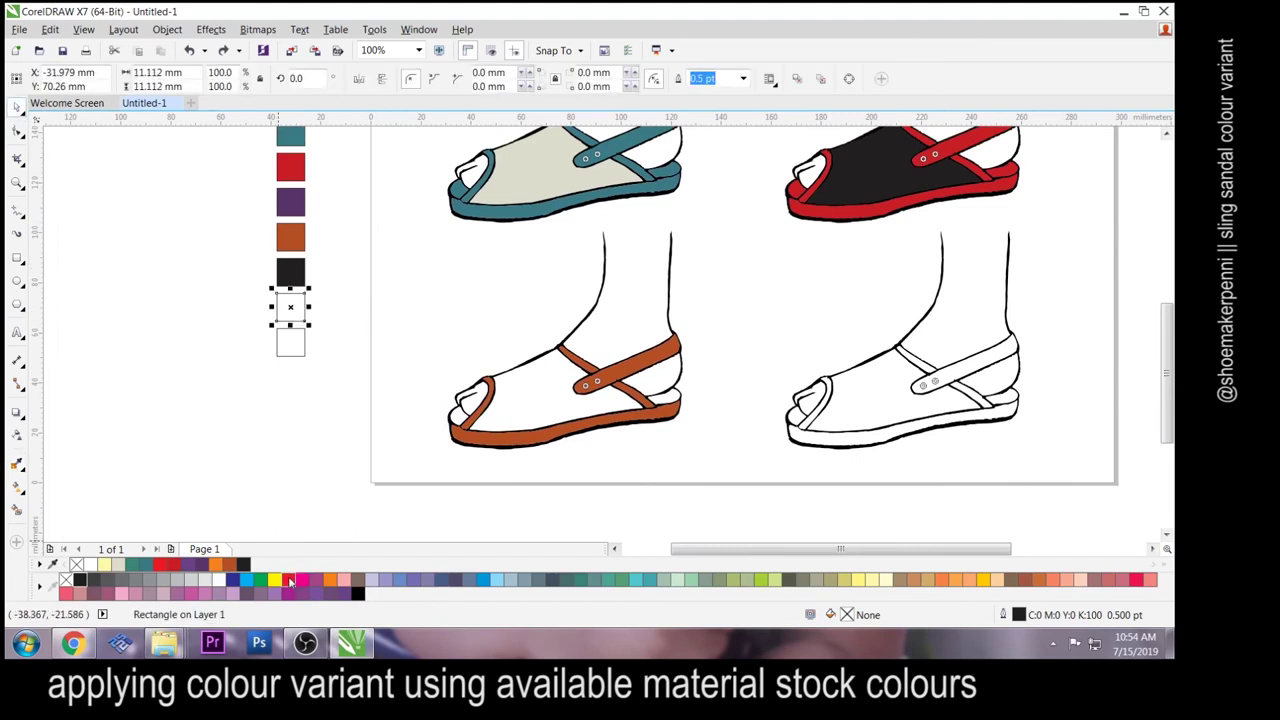
pyautogui.click(275, 580)
pyautogui.doubleClick(846, 615)
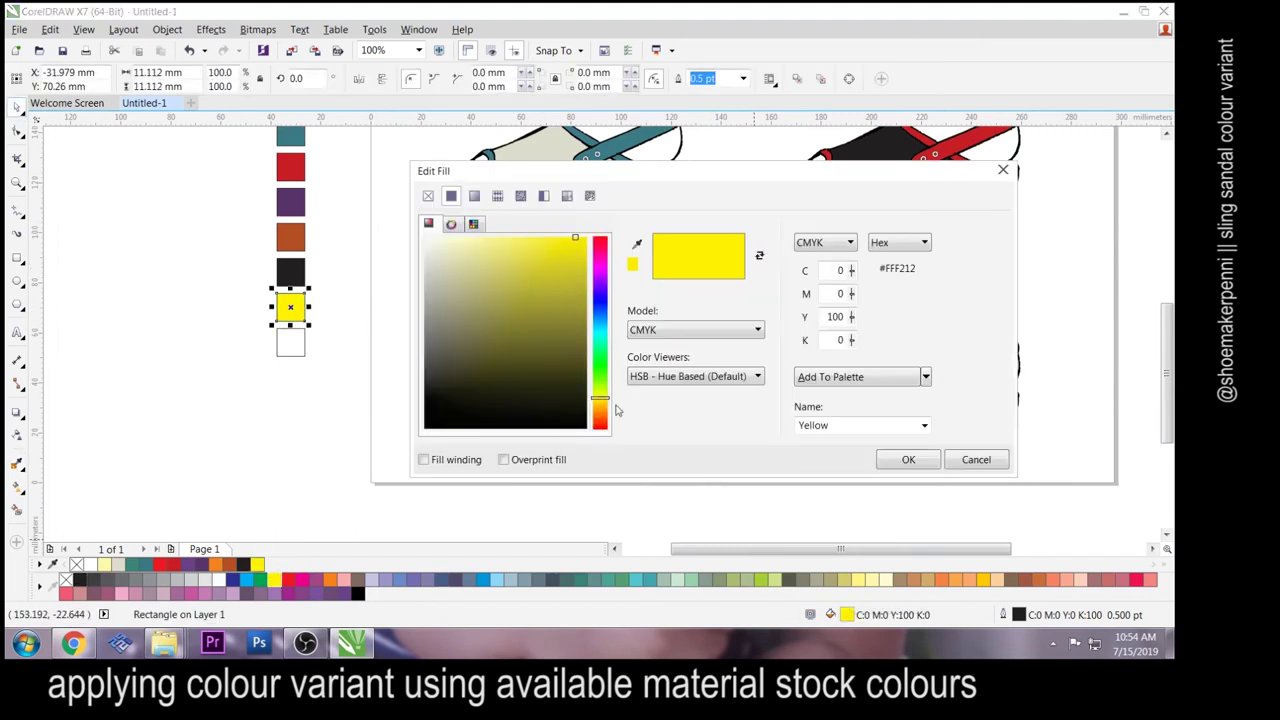
pyautogui.click(602, 402)
pyautogui.moveTo(574, 246); pyautogui.dragTo(547, 268)
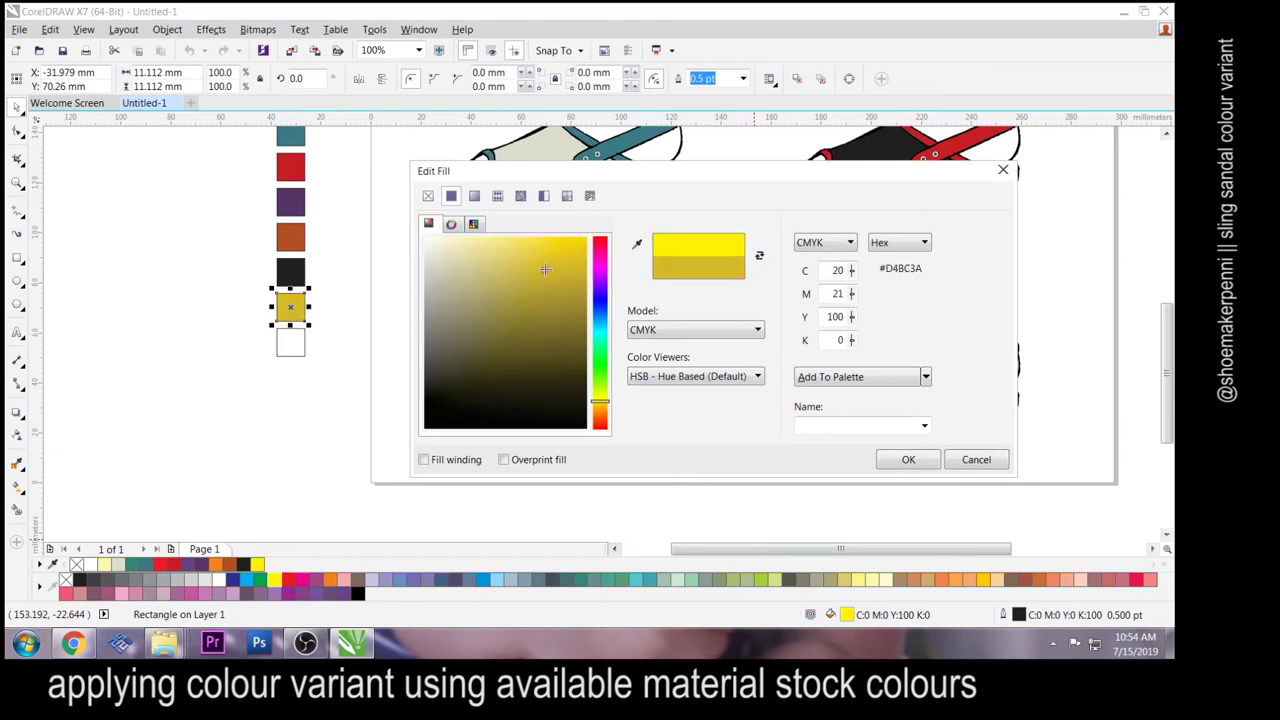
pyautogui.moveTo(596, 401); pyautogui.dragTo(601, 410)
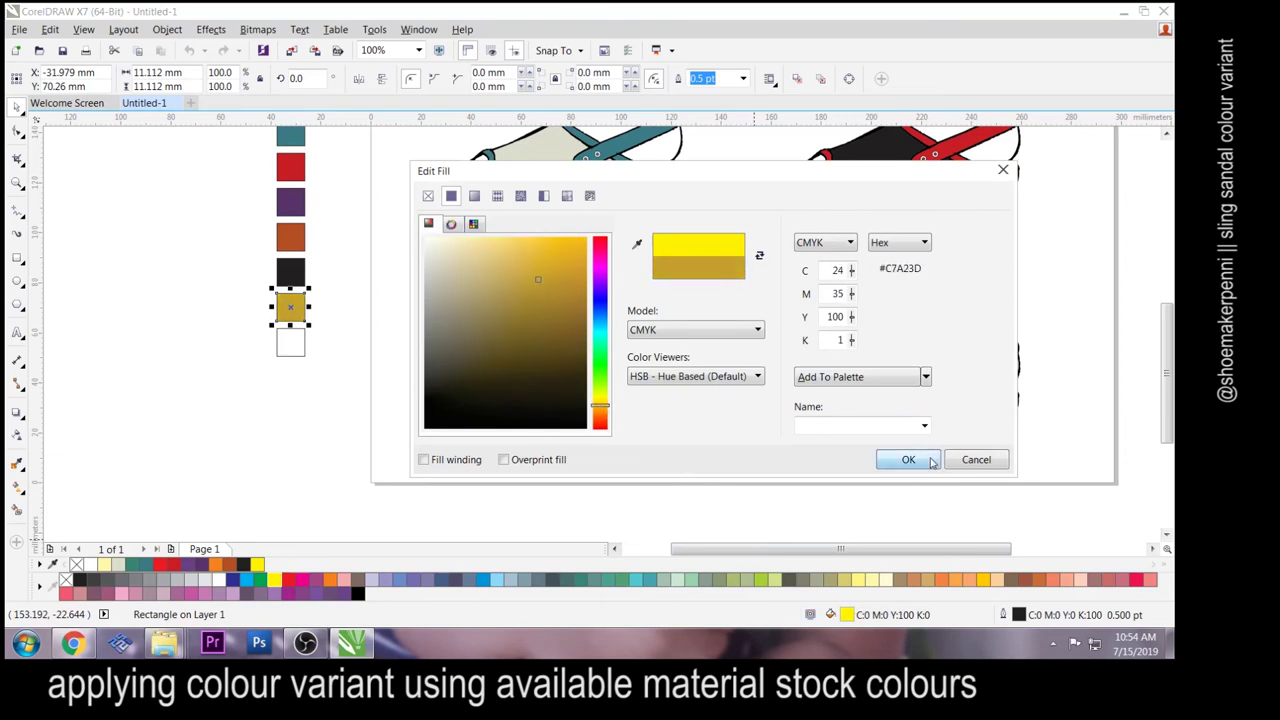
pyautogui.click(931, 461)
# - Fill the insole areas at the toe and heel of the bottom-left sandal with the mustard swatch color
pyautogui.press('i')
pyautogui.click(291, 310)
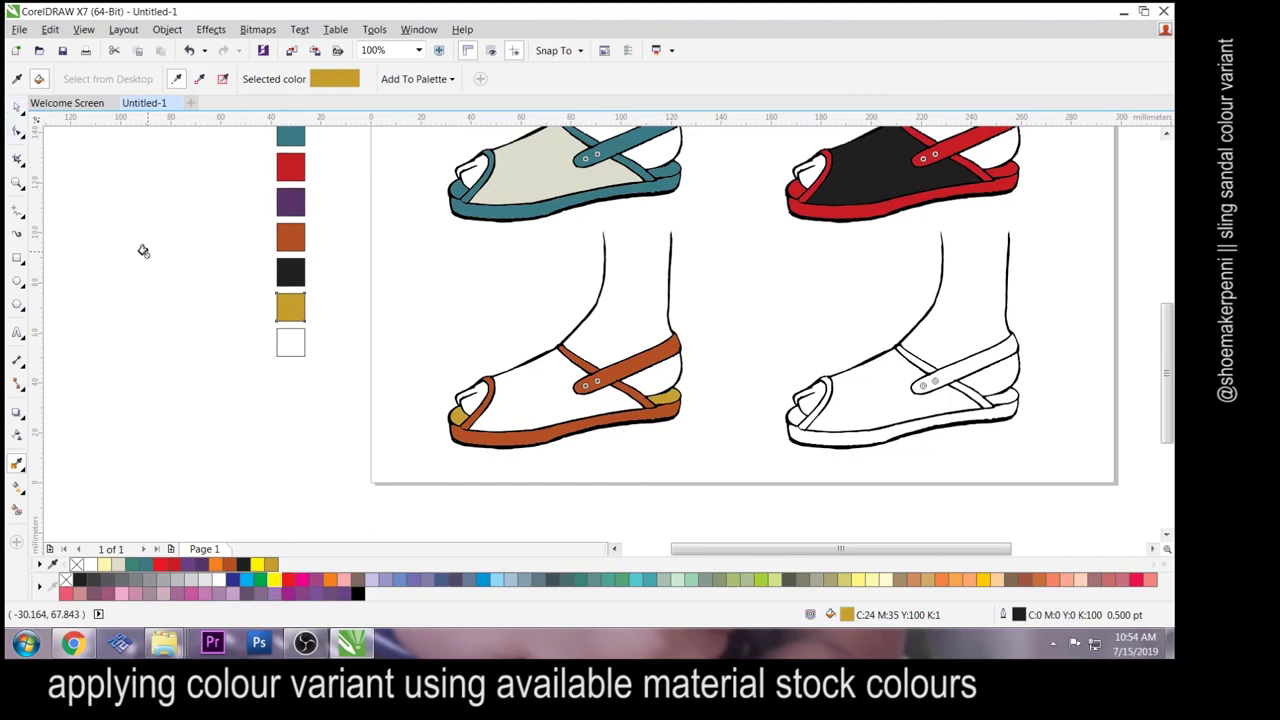
pyautogui.click(16, 107)
# - Fill the last square of the swatch column with magenta, C25 M95 Y16 K0
pyautogui.click(291, 343)
pyautogui.click(303, 580)
pyautogui.doubleClick(847, 614)
pyautogui.moveTo(516, 270); pyautogui.dragTo(532, 284)
pyautogui.press('Return')
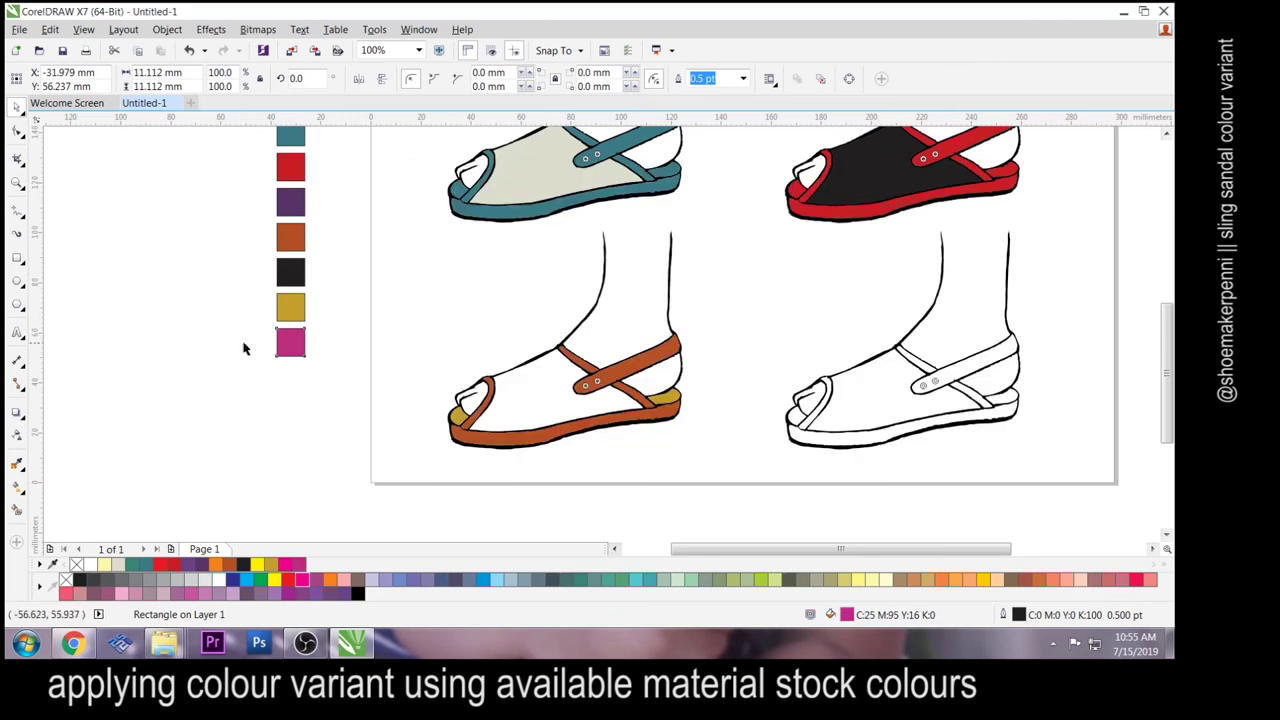
# - Fill the insole, toe trim, straps and sole of the bottom-right sandal with the magenta swatch color
pyautogui.press('i')
pyautogui.click(291, 343)
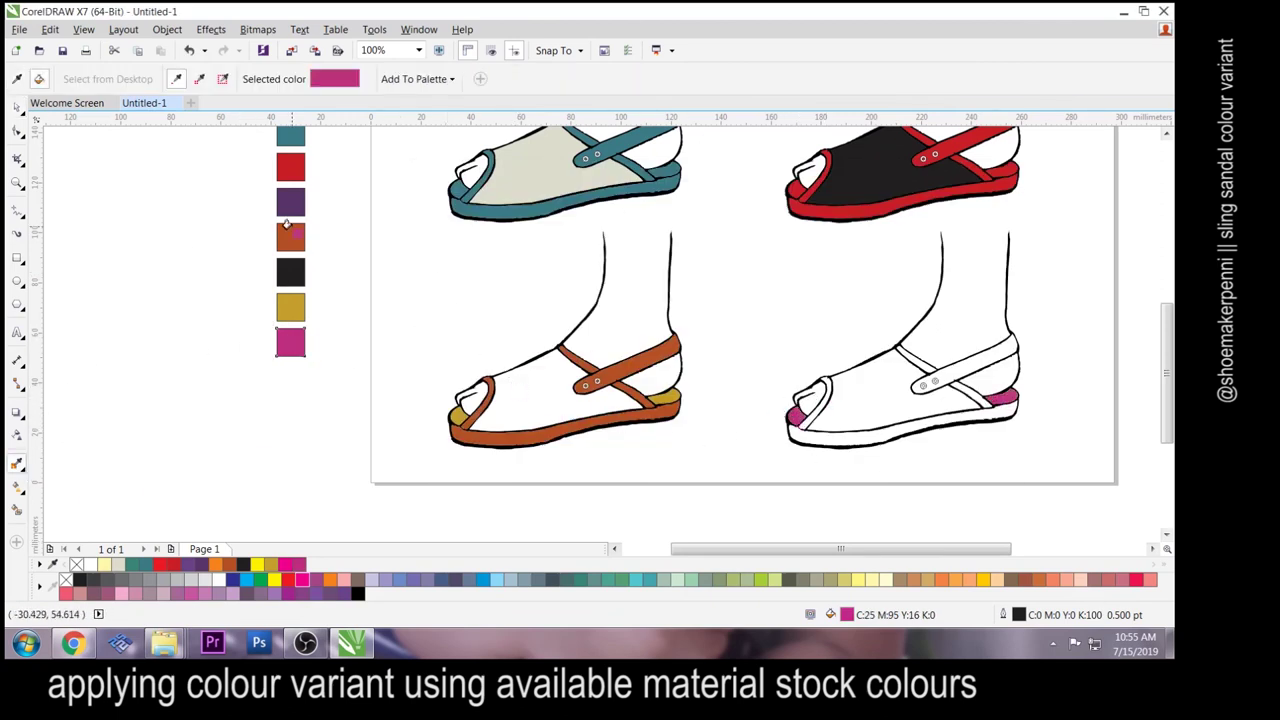
pyautogui.click(798, 422)
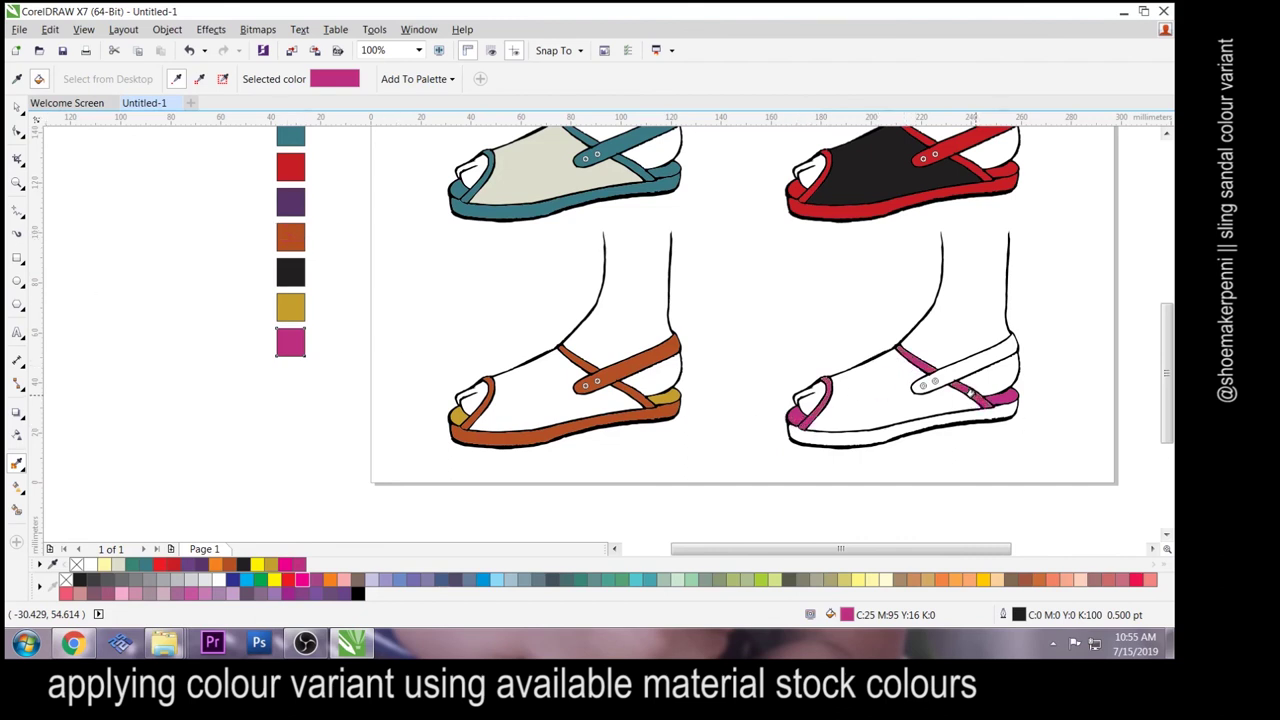
pyautogui.click(958, 370)
pyautogui.click(843, 437)
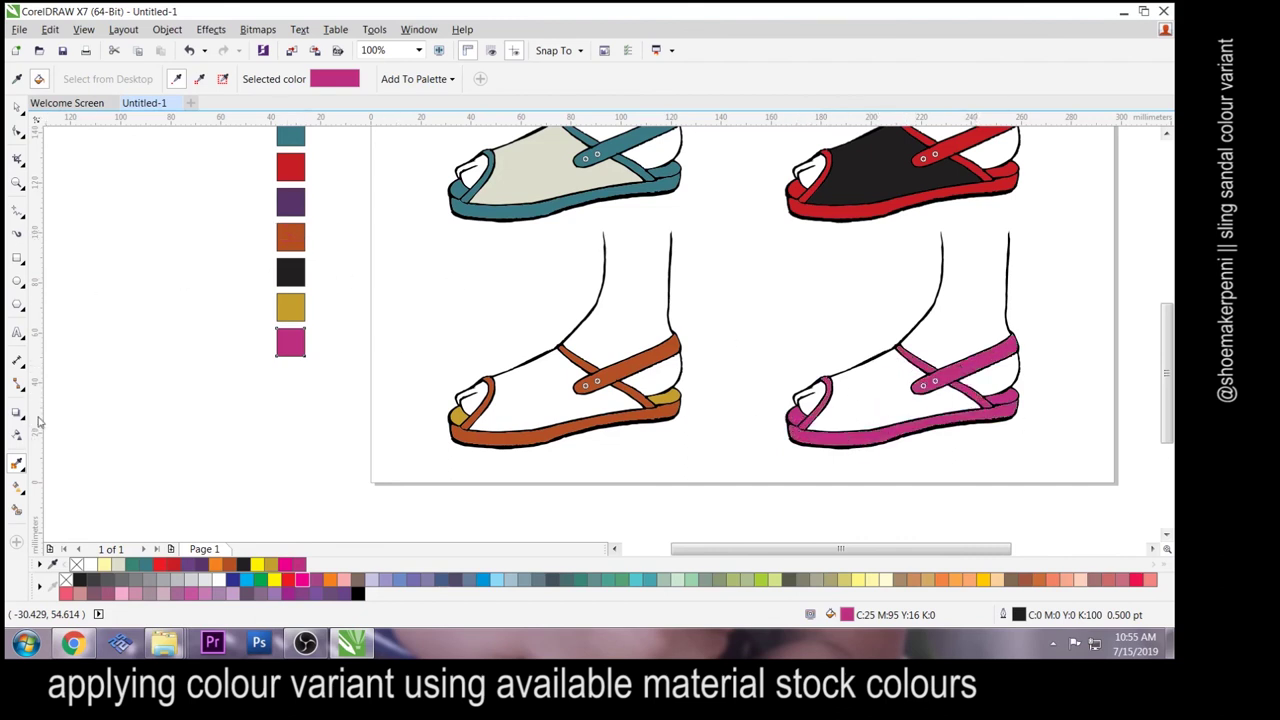
# - Sample the pale beige and fill the upper panel of the bottom-right sandal with it
pyautogui.click(655, 185)
pyautogui.click(878, 393)
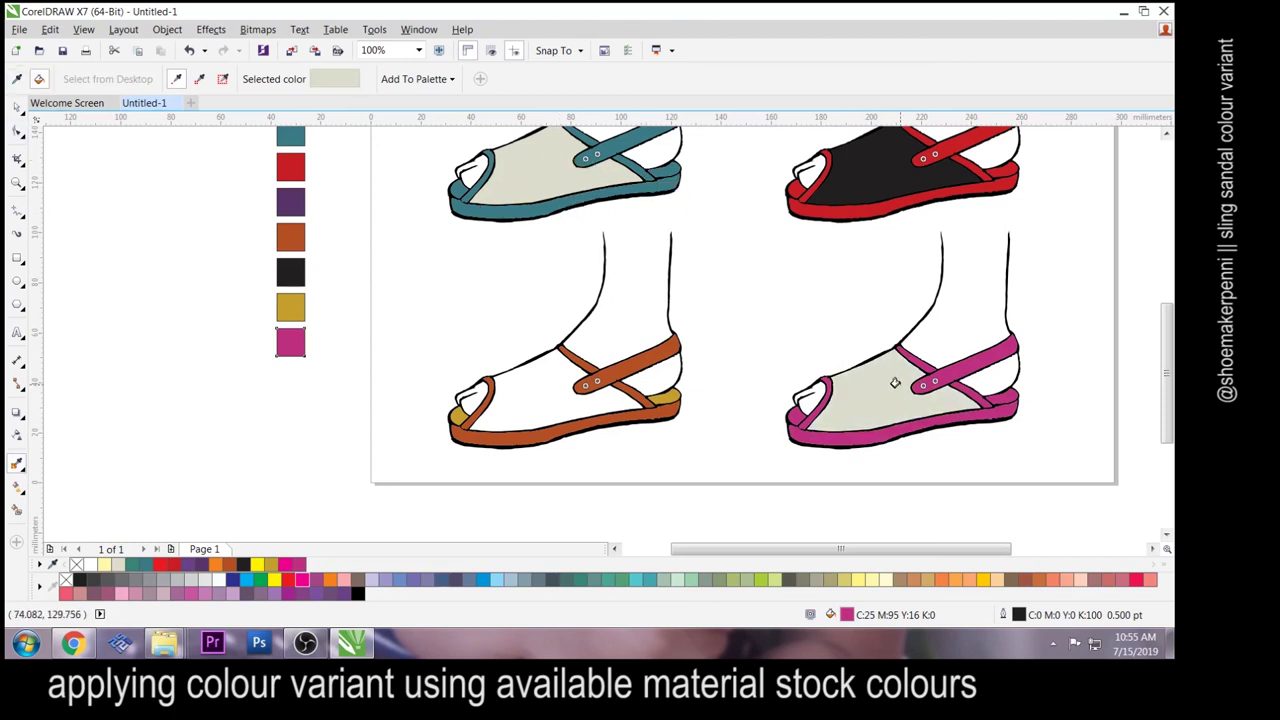
pyautogui.scroll(-2, 872, 372)
pyautogui.scroll(2, 660, 408)
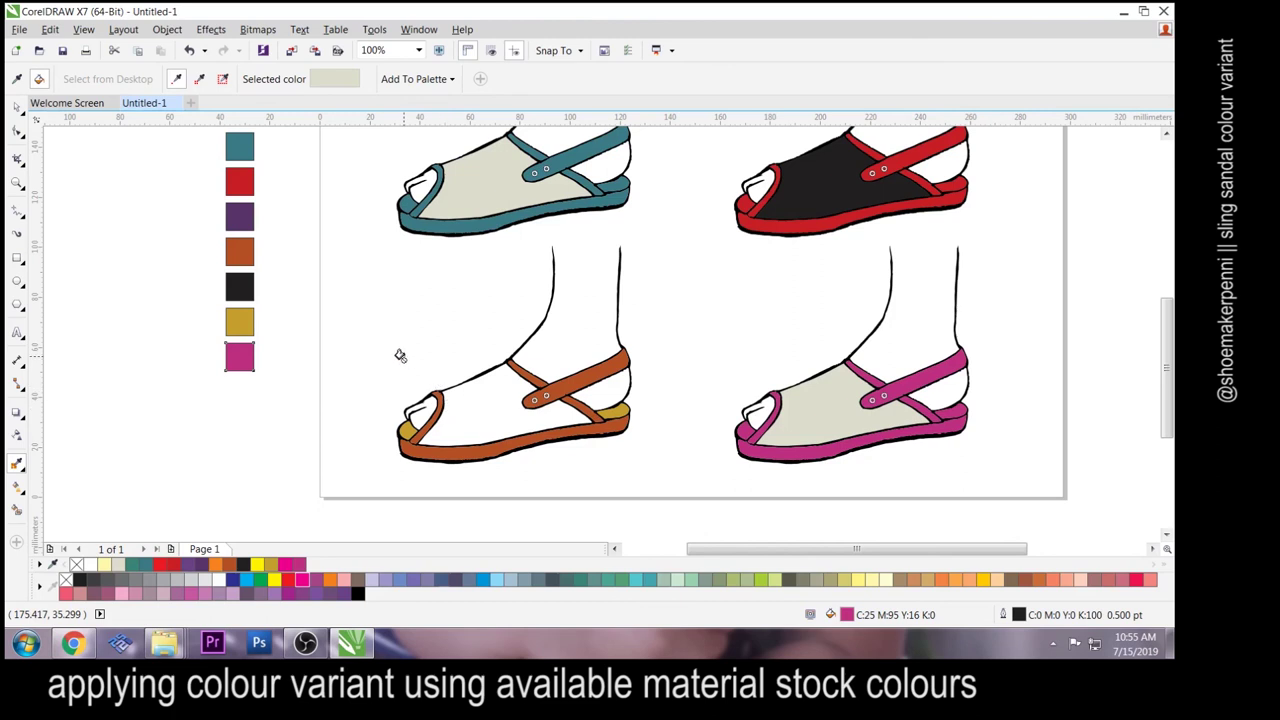
pyautogui.scroll(-2, 386, 397)
pyautogui.scroll(2, 431, 386)
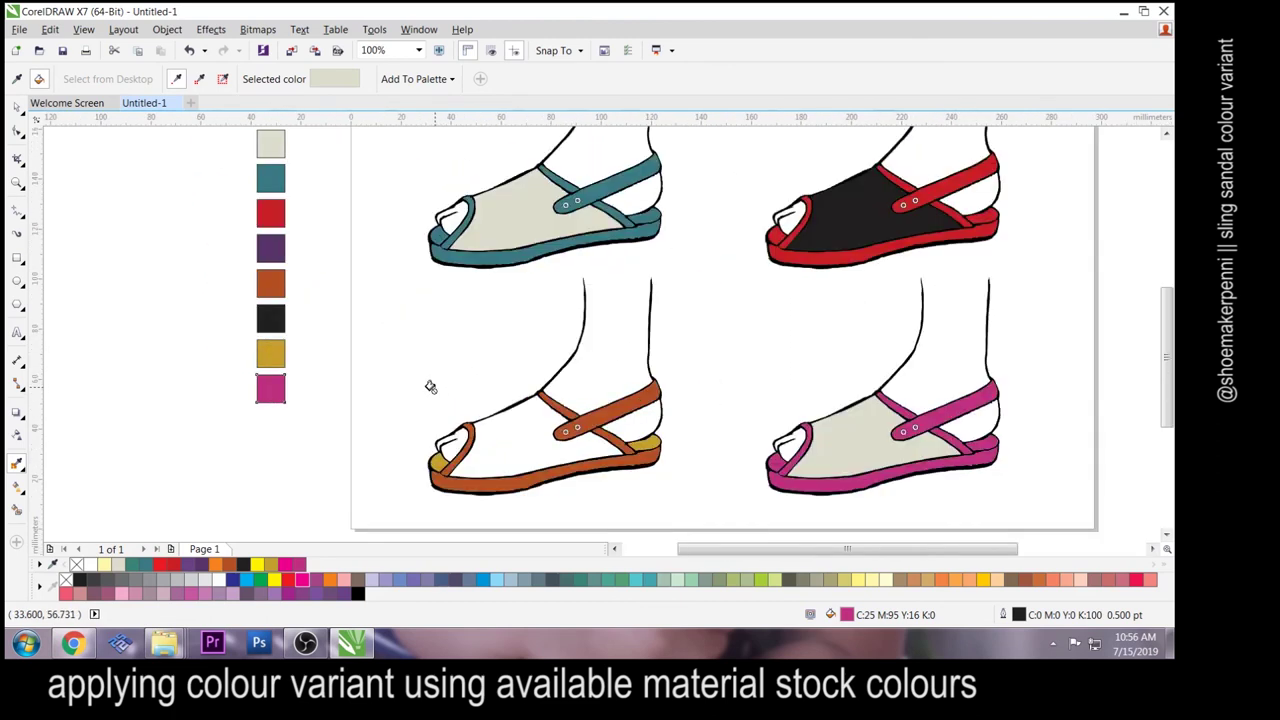